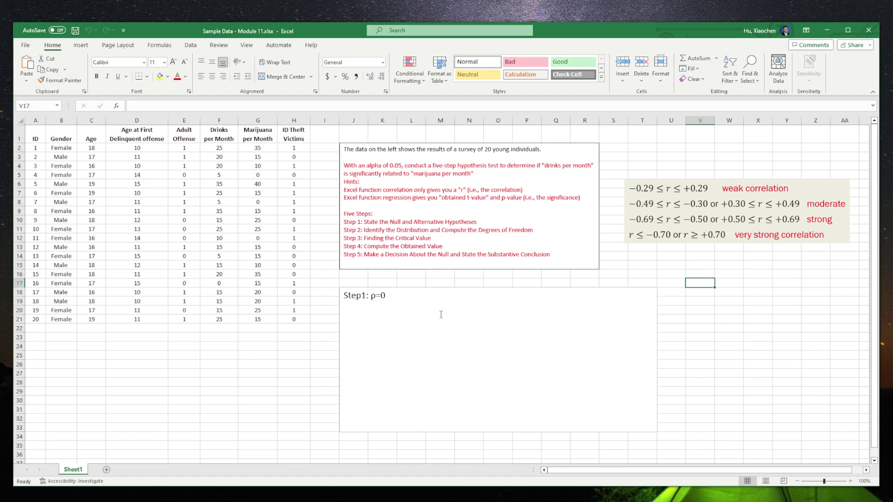
- In the answer text box, label the Step1 null hypothesis "Ho:" and add "| H1:" followed by a copy of the ρ=0 expression
click(373, 296)
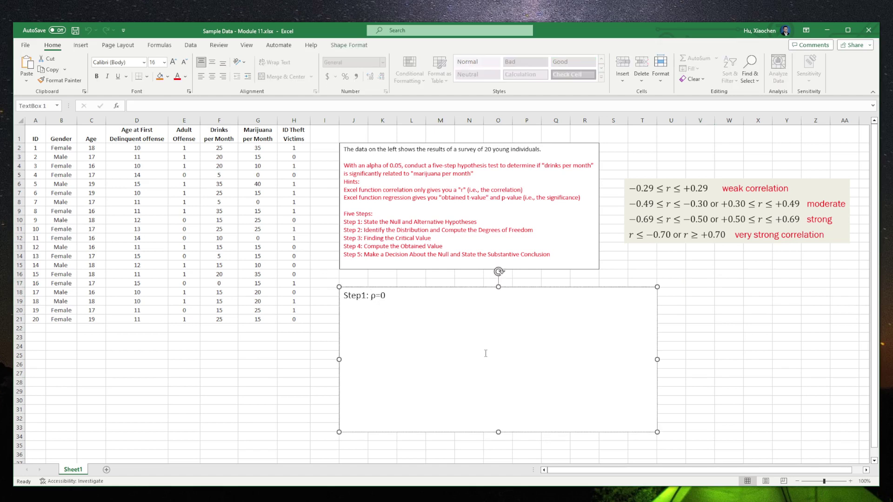
text(Ho:)
text(| H1:)
drag(387, 296, 402, 296)
key(ctrl+c)
click(436, 297)
key(ctrl+v)
- Set the copied H1 expression's font size to 16 and change it to read ρ>0
drag(438, 297, 425, 296)
click(165, 62)
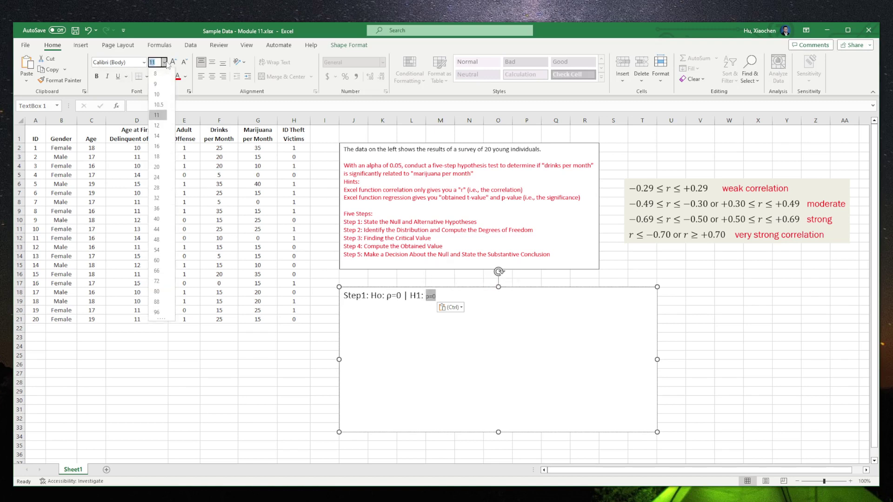
click(157, 146)
click(484, 301)
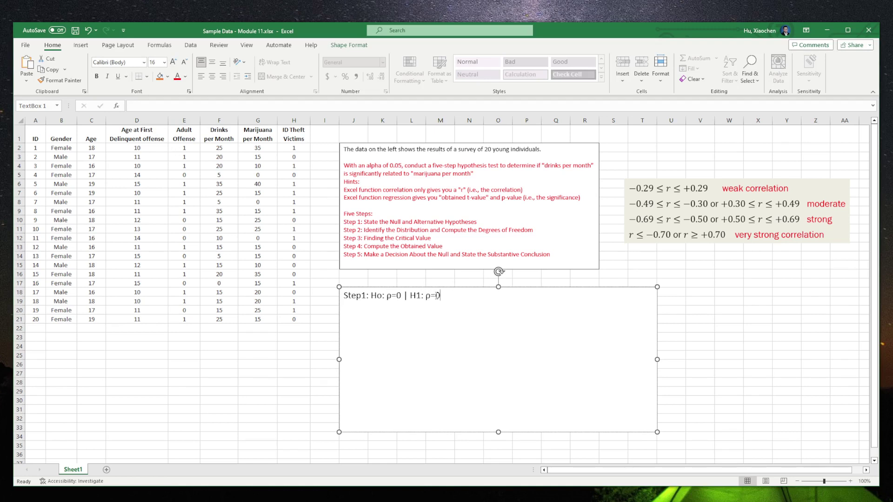
drag(435, 295, 430, 296)
text(>)
- Add a Step2 line reading "t-distribution; df = N-2 = 18" and a "Step3:" label below it
text(Step2:)
text(df)
text( =)
text( N-2 = )
text(18)
key(Return)
text(Step3:)
text(t-di)
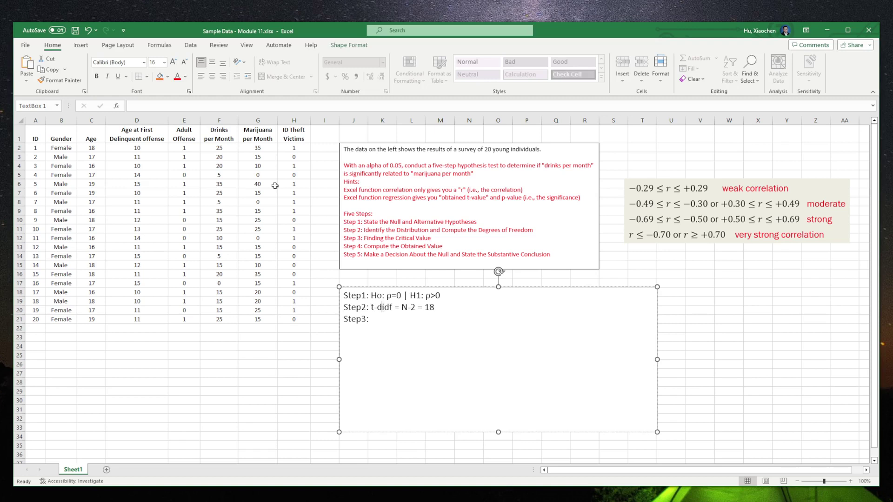
text(stribution;)
- Enter "t(critical) =" after the Step3 label
text(t(c)
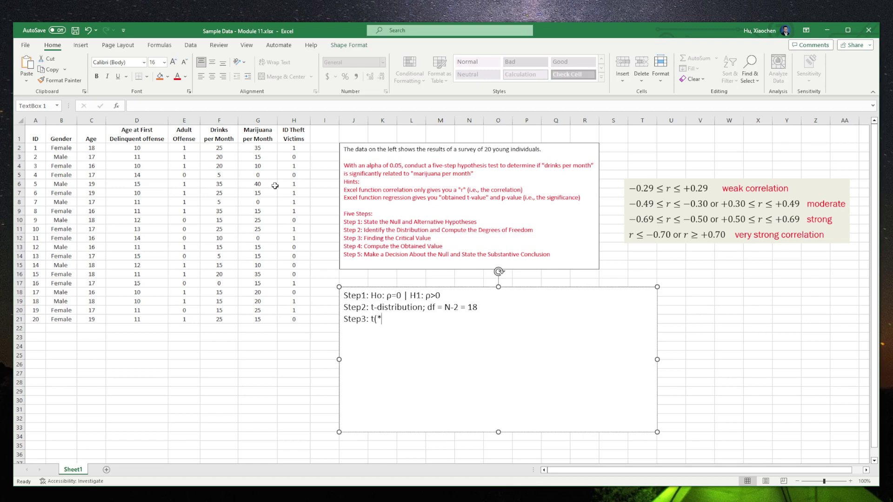
text(ritic)
key(BackSpace)
key(BackSpace)
text(ical) = )
- Add a Step4 line reading "t(obtained) ="
text(Step4: )
text(t()
text(obtain)
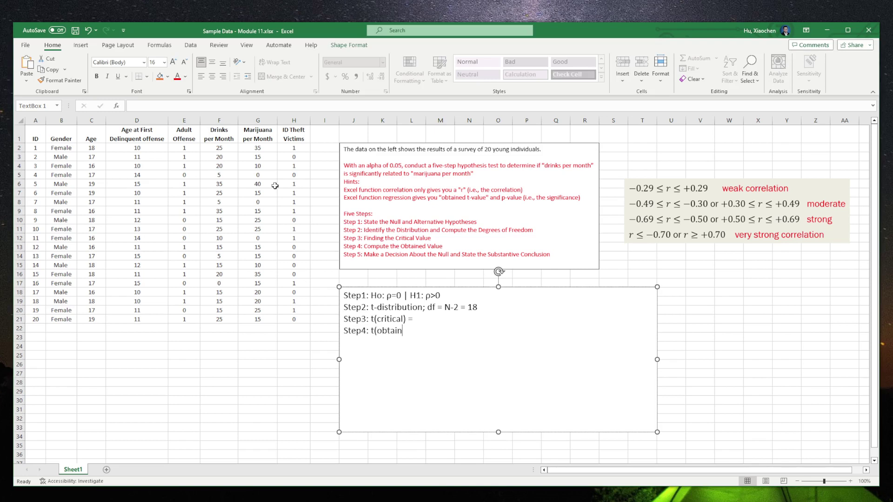
text(ed) =)
- Insert "r =" with spacing ahead of "t(obtained) =" on the Step4 line, and put a vertical bar at the line's end
key(Left)
key(Right)
key(Right)
key(Right)
key(Right)
key(Right)
key(Right)
key(Right)
key(Right)
key(Right)
key(Right)
key(Right)
key(Right)
key(Right)
text(|)
key(Left)
key(Left)
key(Left)
key(Left)
key(Left)
key(Left)
key(Left)
key(Left)
key(Left)
key(Left)
key(Left)
key(Left)
key(Left)
key(Left)
key(Left)
key(Left)
text(r =)
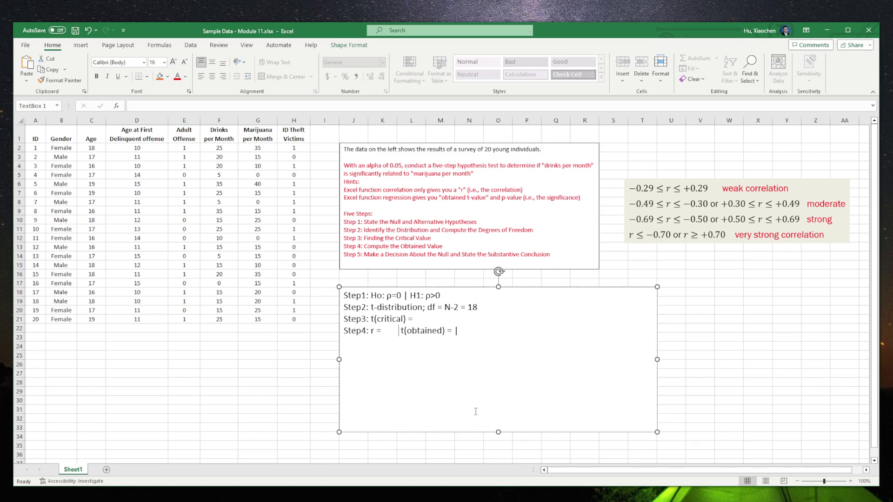
- Widen the gap before "t(obtained)", remove the Step4 line's trailing bar, and add a "Step5:" label below
key(Right)
key(Right)
key(Right)
key(Right)
key(Right)
key(Right)
key(Right)
key(Right)
key(Right)
key(Right)
key(Right)
key(Right)
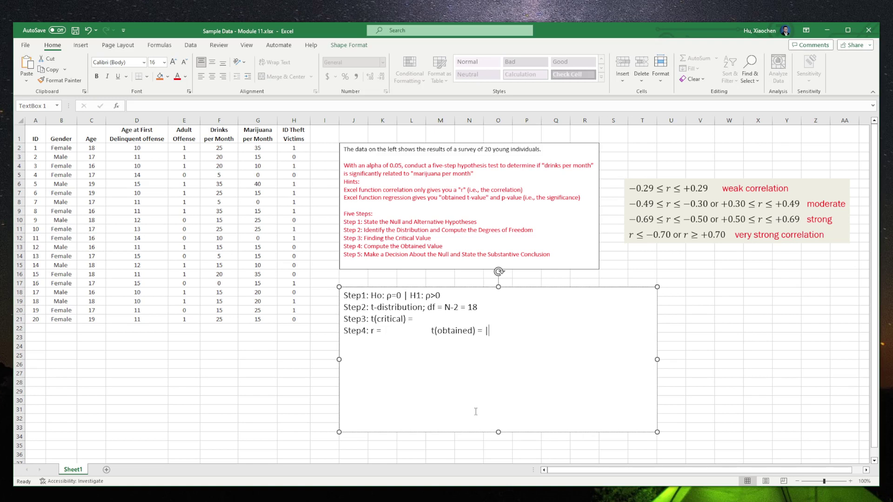
key(BackSpace)
text(Step5:)
- Look up the one-tail 0.05 value for df 18 in the t Table PDF and enter 1.73 as t(critical) in Step3
click(448, 321)
key(alt+Tab)
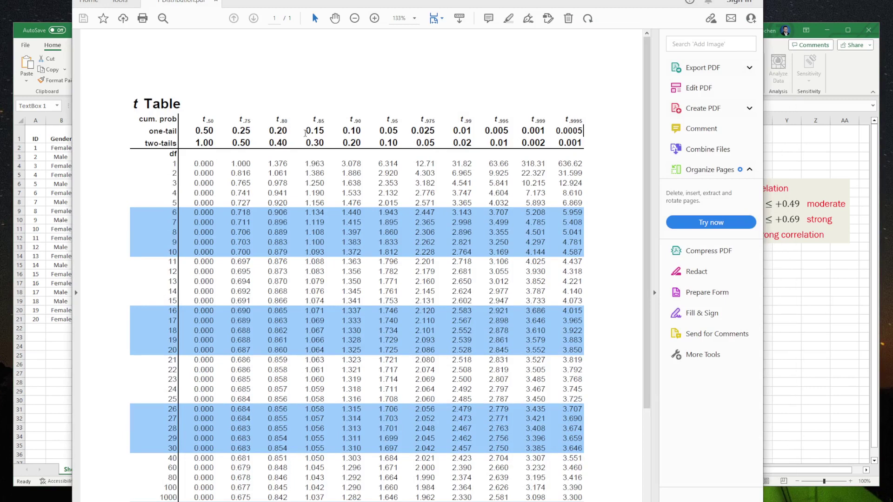
drag(379, 131, 398, 131)
drag(379, 330, 398, 332)
key(alt+Tab)
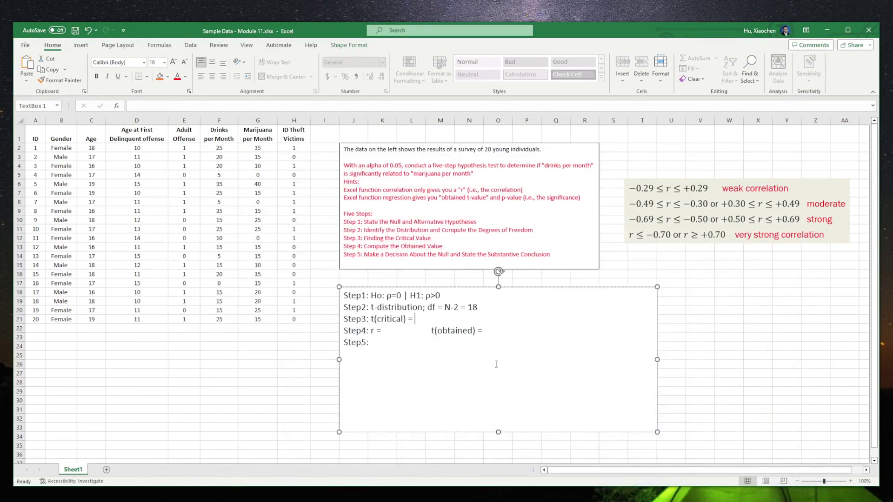
text(1.73)
- Narrow the answer text box by pulling in its right edge to about column S
click(388, 331)
click(721, 301)
click(656, 353)
drag(657, 359, 627, 355)
click(728, 300)
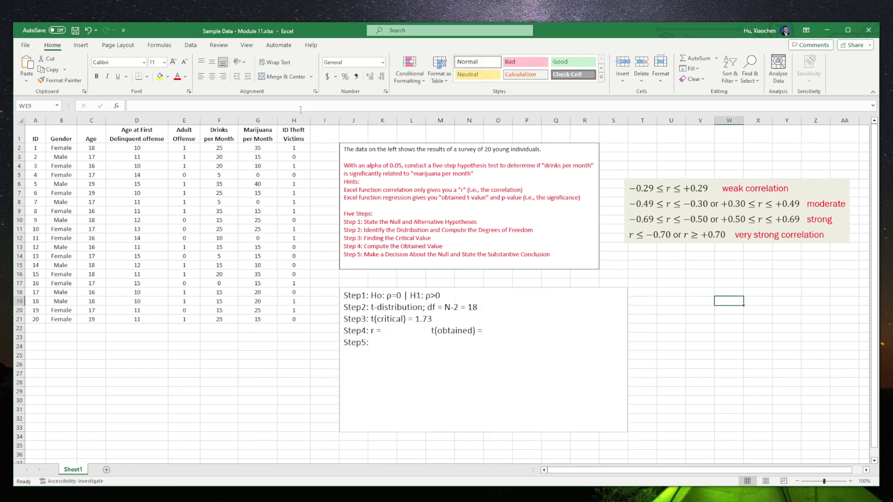
- Run the Correlation analysis on F1:G21 grouped by columns, with labels in the first row and output to a new worksheet
click(189, 45)
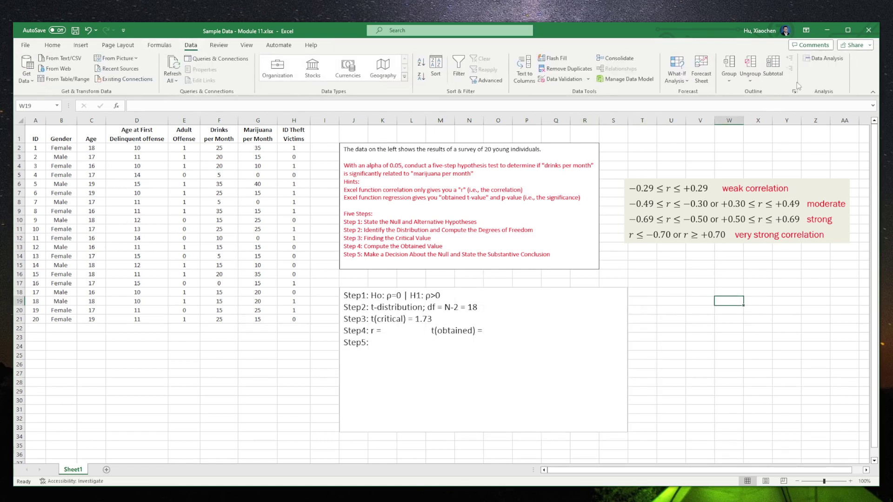
click(827, 59)
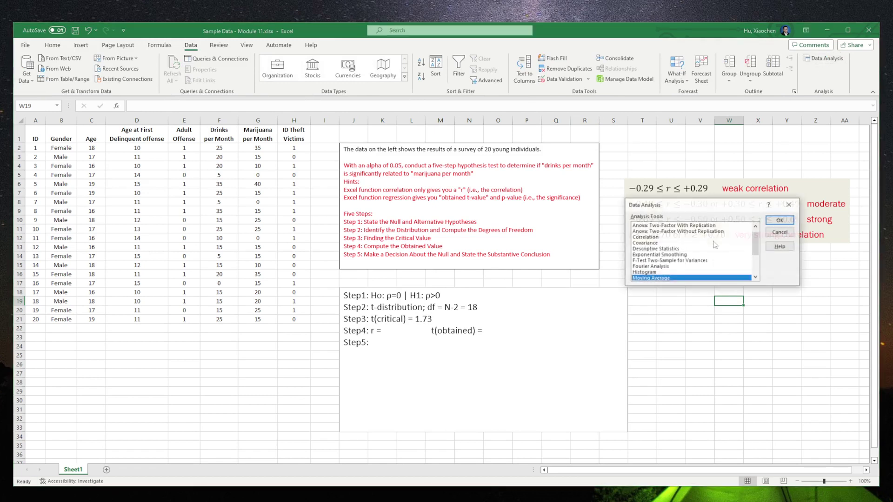
scroll(683, 251, up, 2)
click(657, 244)
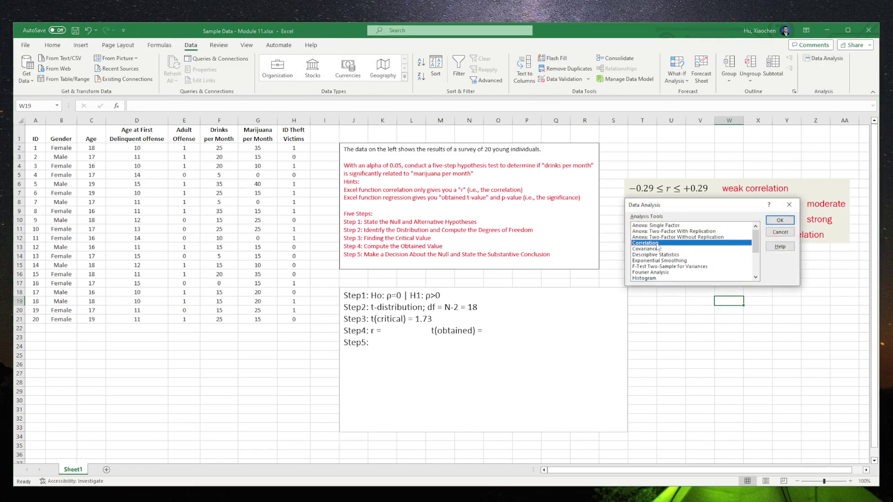
click(779, 221)
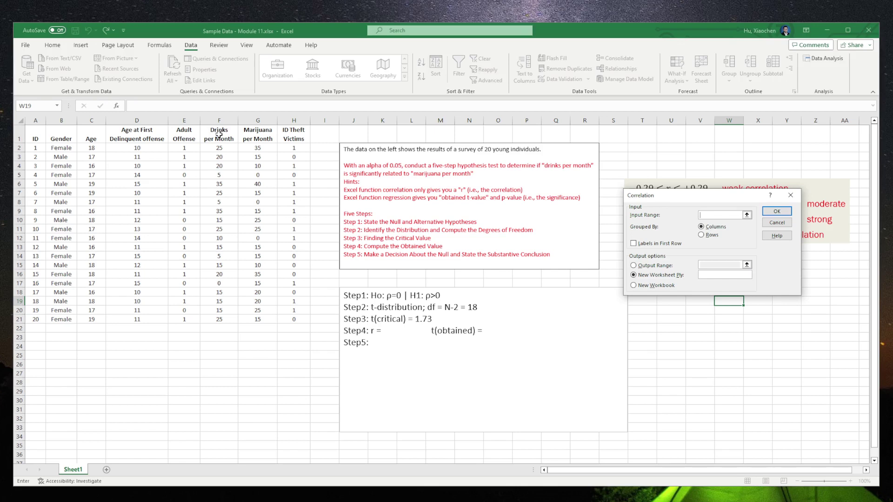
drag(219, 135, 266, 319)
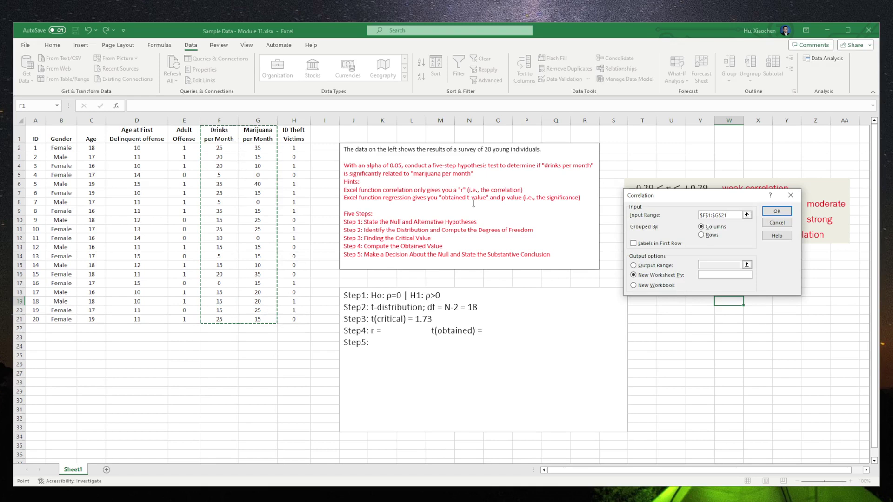
click(669, 244)
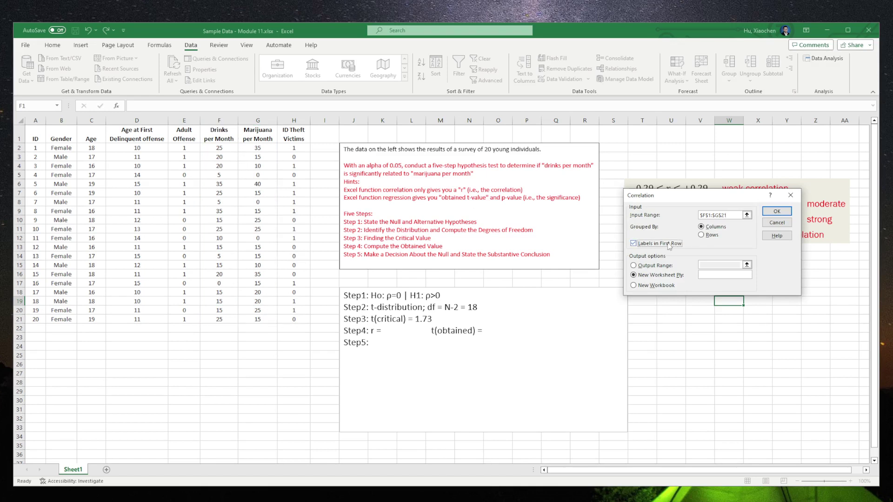
click(777, 211)
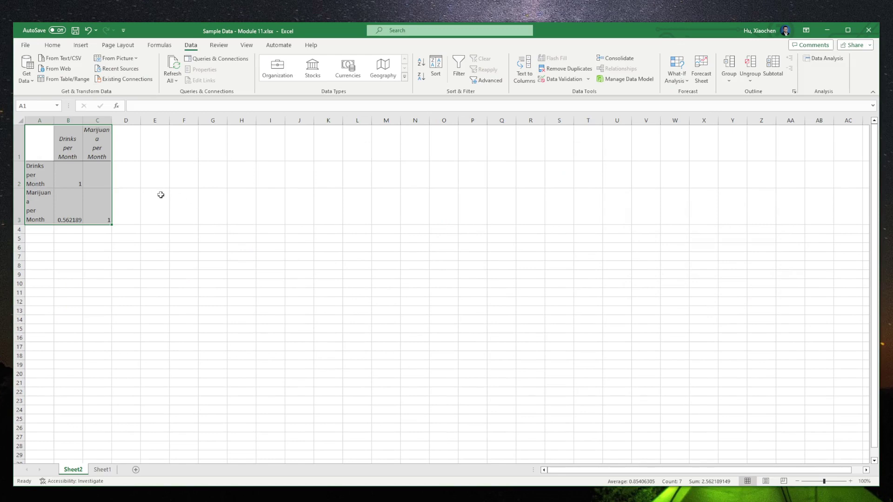
- Check the drinks–marijuana correlation coefficient on the output sheet and enter 0.562 as r on Sheet1's Step4 line
click(73, 220)
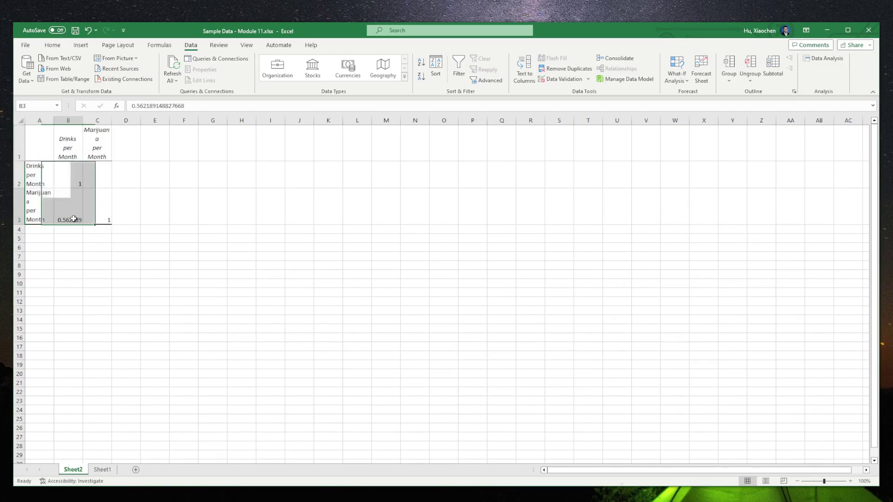
click(98, 177)
click(68, 212)
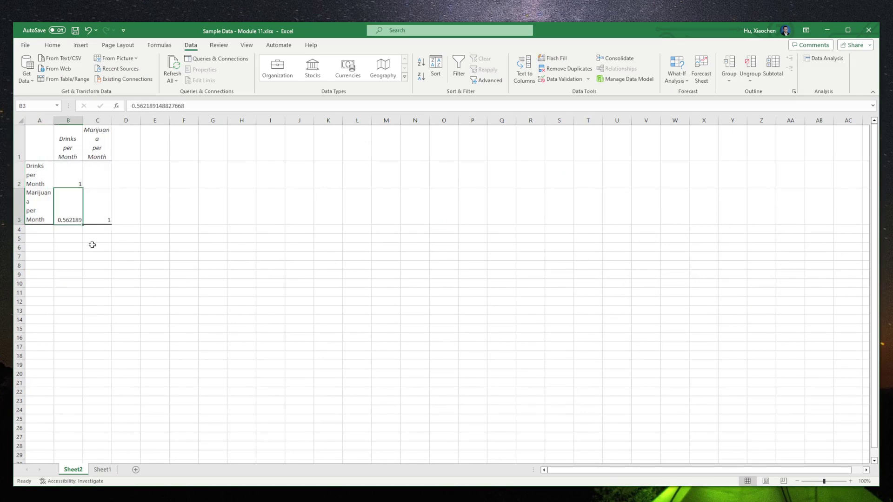
click(103, 470)
click(404, 332)
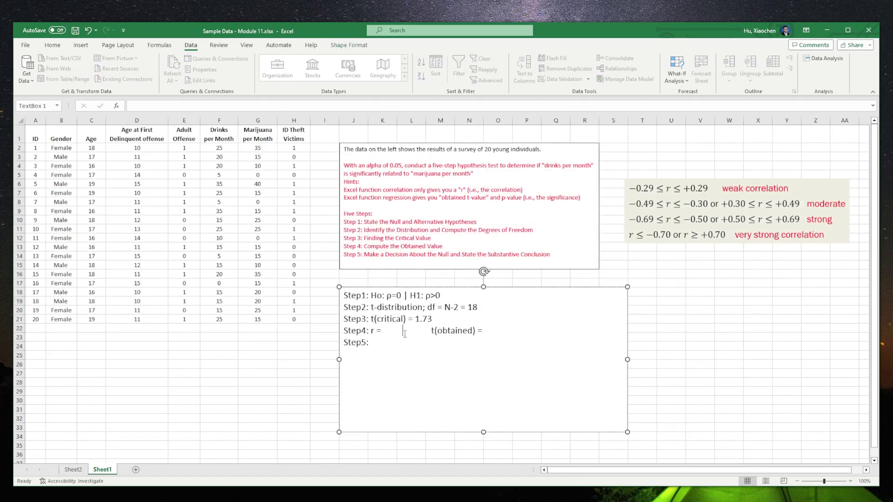
key(Left)
key(Left)
key(Left)
key(Left)
text(0.562)
click(73, 469)
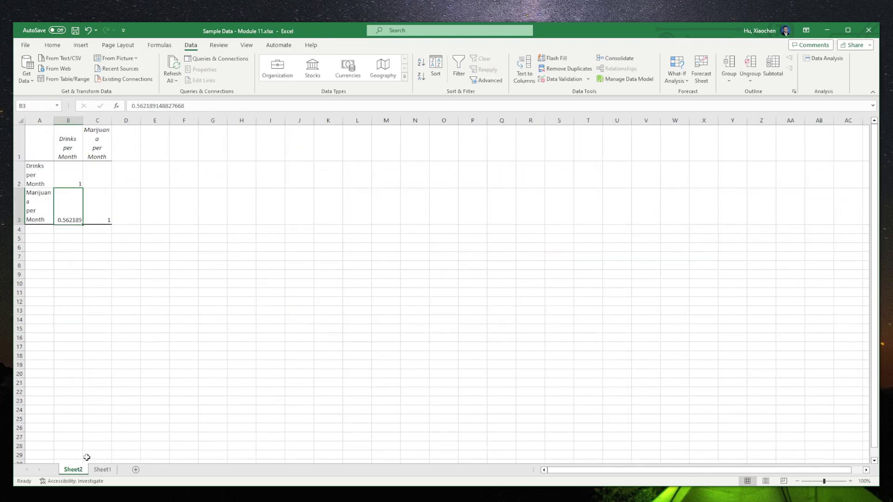
click(102, 470)
- Reduce the blank gap between the r value and "t(obtained) =" on the Step4 line
click(423, 331)
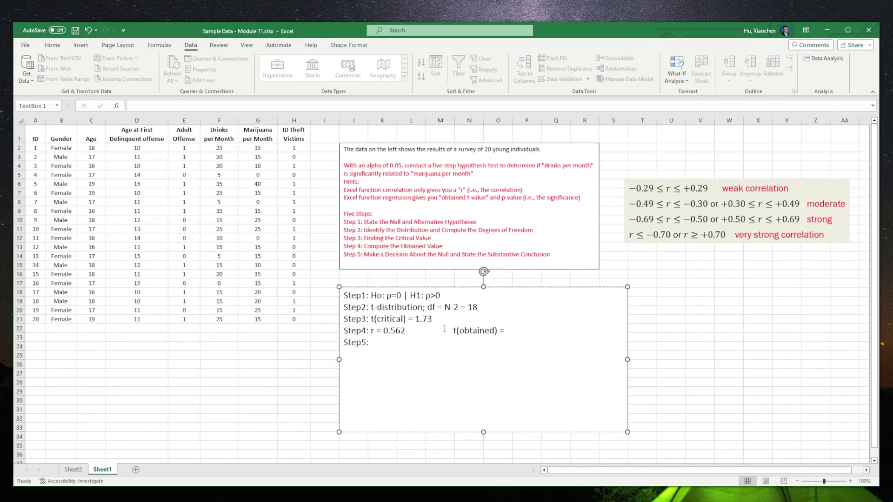
key(BackSpace)
key(BackSpace)
key(BackSpace)
key(BackSpace)
key(BackSpace)
key(BackSpace)
key(BackSpace)
key(BackSpace)
key(BackSpace)
key(shift+Down)
click(417, 333)
key(BackSpace)
key(BackSpace)
key(BackSpace)
key(BackSpace)
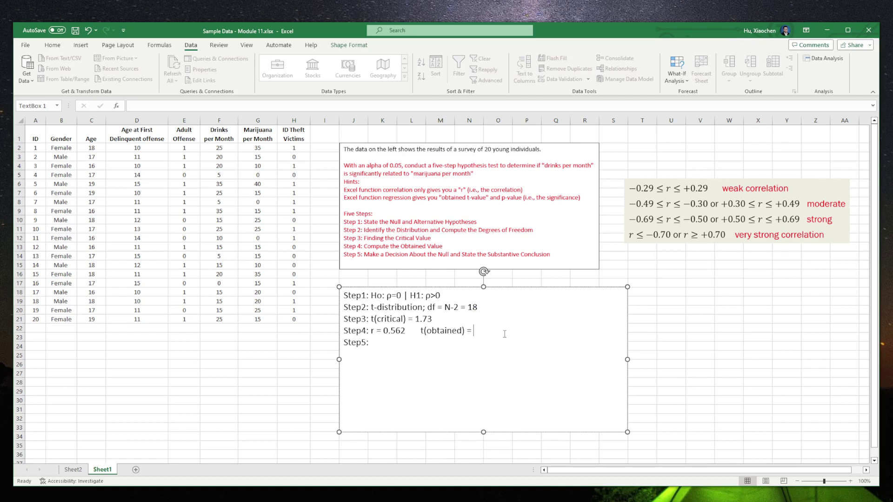
- Run a Regression with Y range G1:G21, X range F1:F21 and labels enabled, output to a new worksheet
click(705, 278)
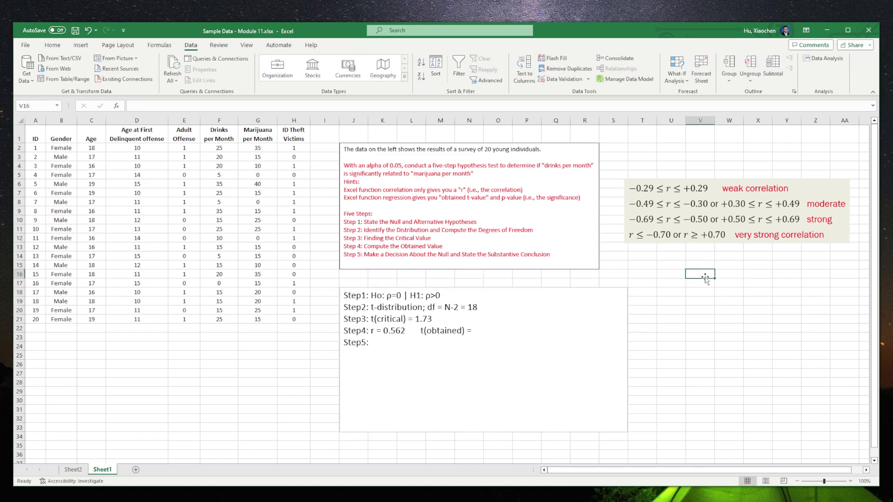
click(823, 67)
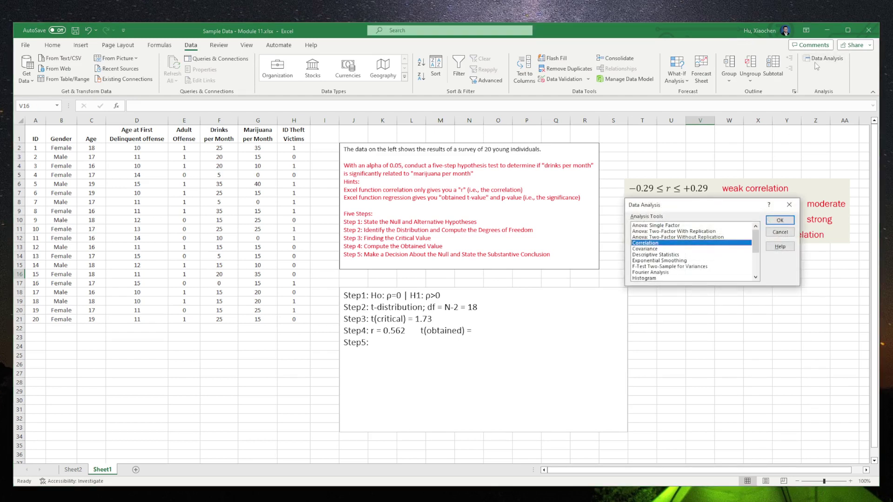
scroll(678, 252, down, 1)
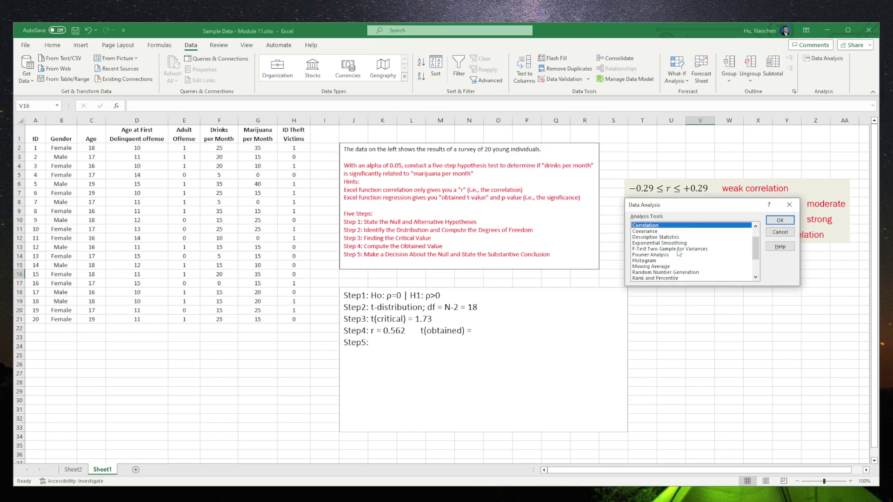
scroll(678, 252, down, 1)
click(664, 267)
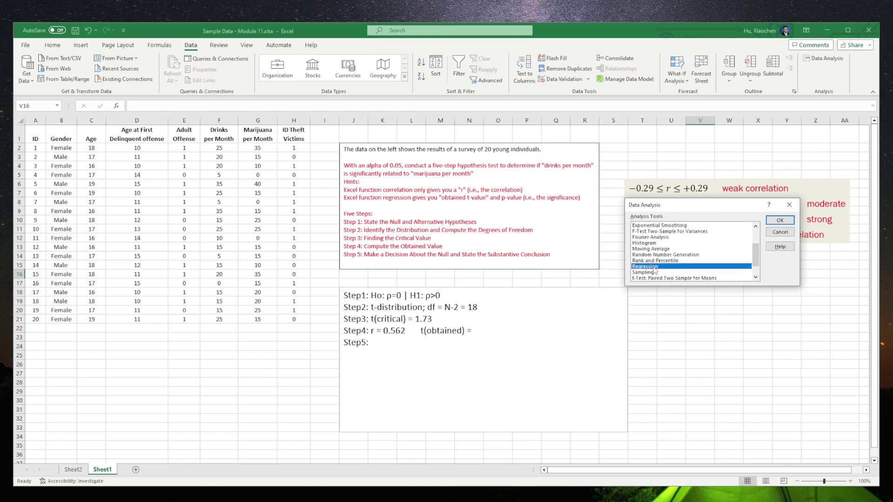
click(779, 222)
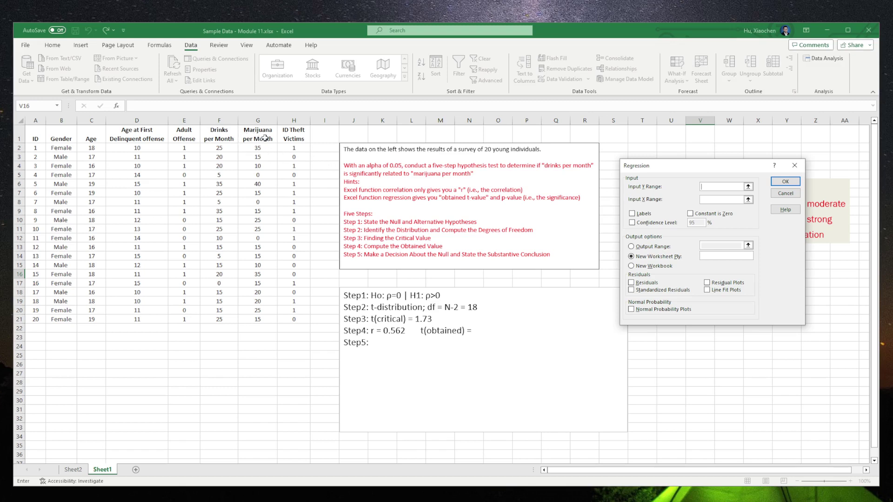
drag(260, 135, 269, 319)
click(743, 200)
drag(225, 133, 224, 319)
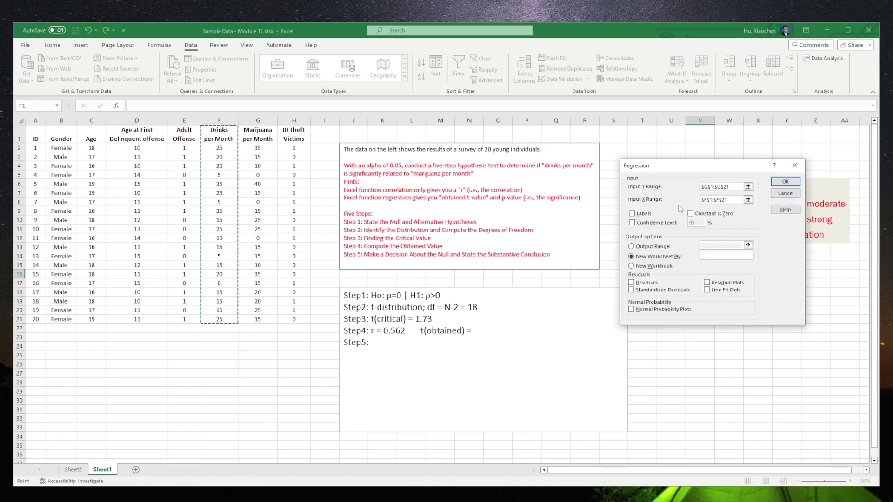
click(644, 215)
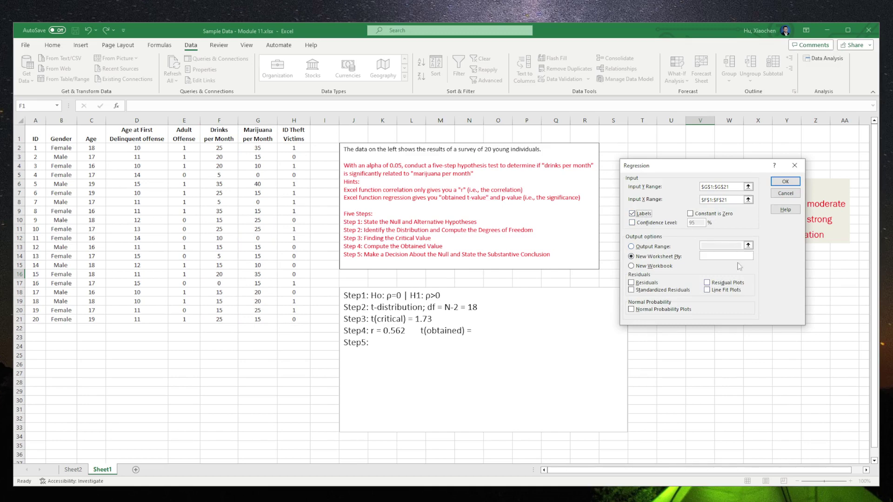
click(785, 185)
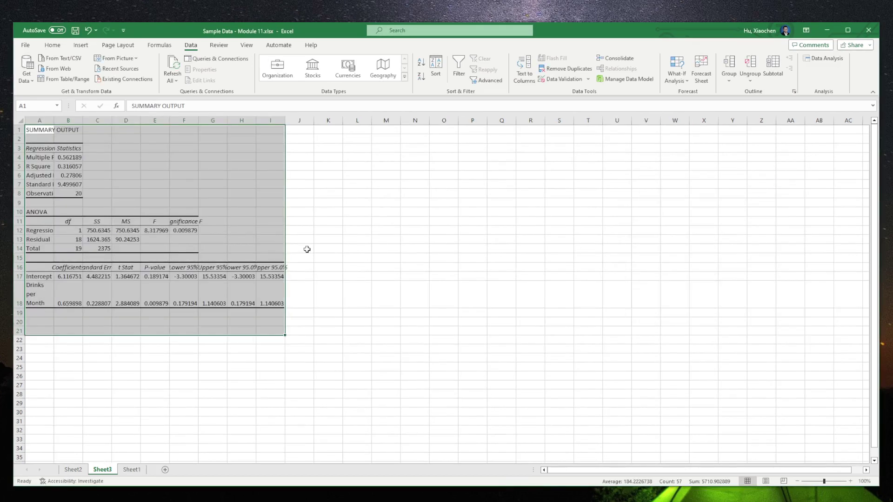
- AutoFit the column widths of the regression summary output and deselect it
click(52, 45)
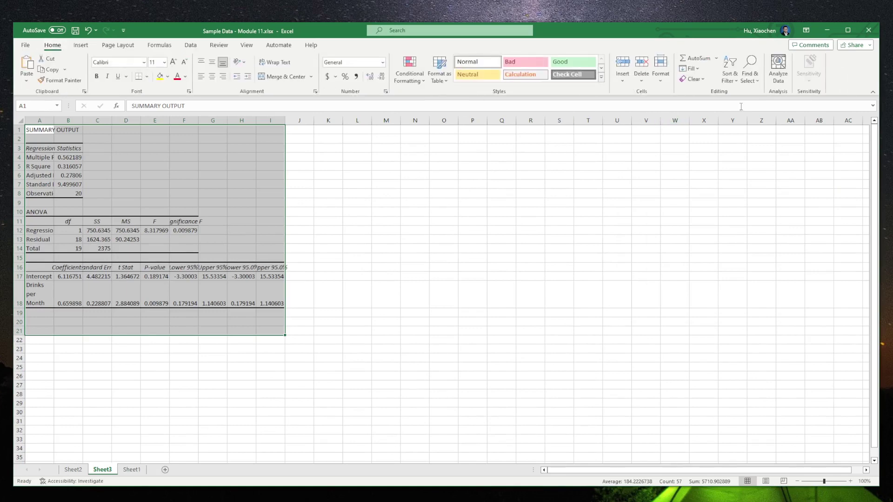
click(661, 68)
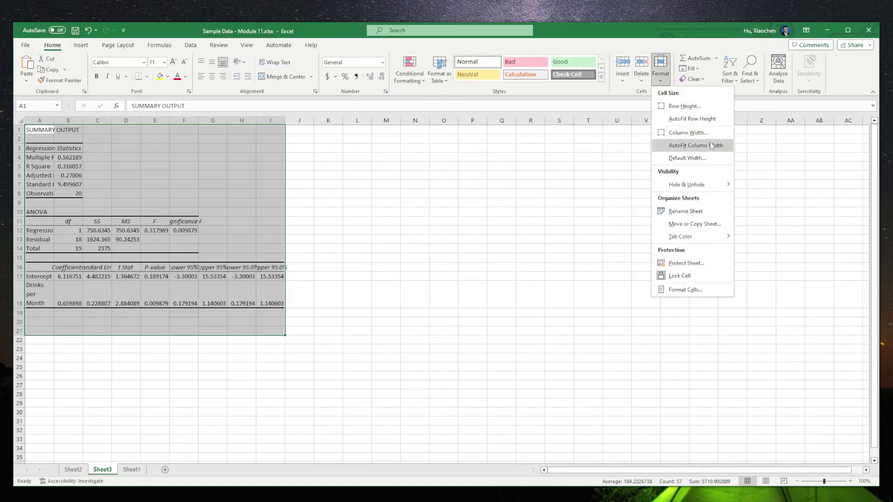
click(698, 144)
click(437, 301)
click(399, 326)
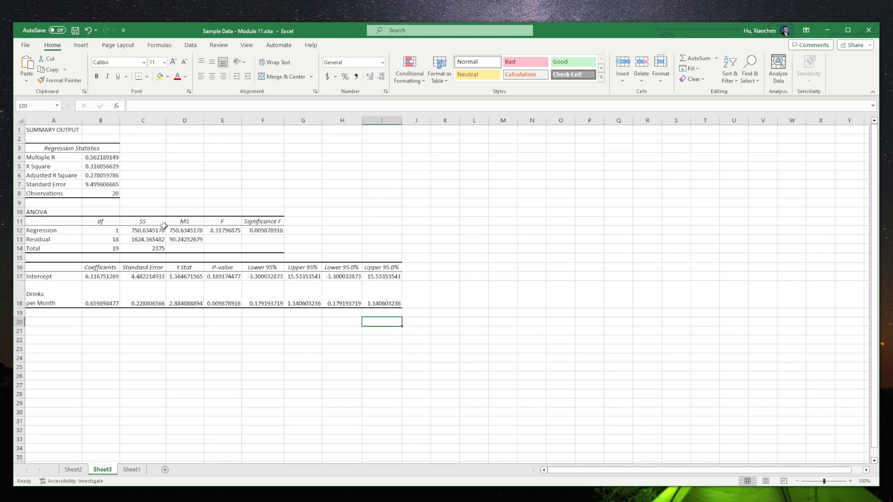
- Compare Multiple R in the Sheet3 regression statistics with the r noted on Sheet1 and the correlation on Sheet2
click(75, 148)
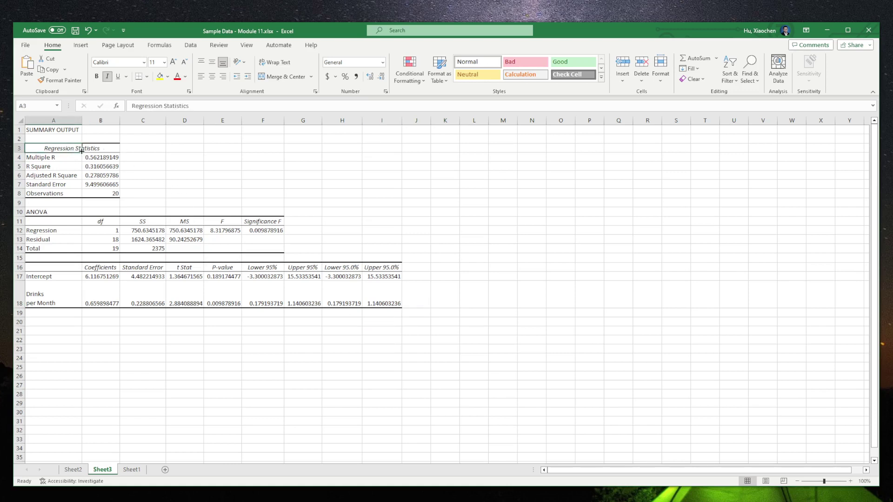
click(73, 158)
drag(73, 158, 100, 158)
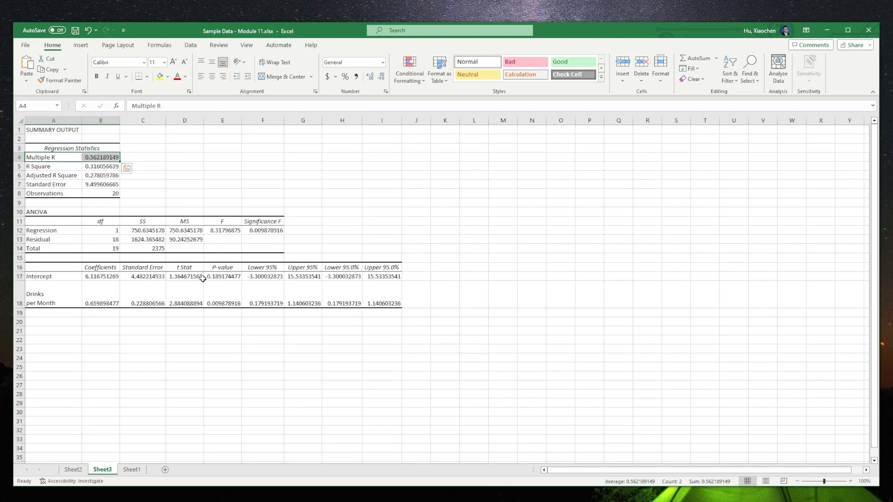
click(132, 470)
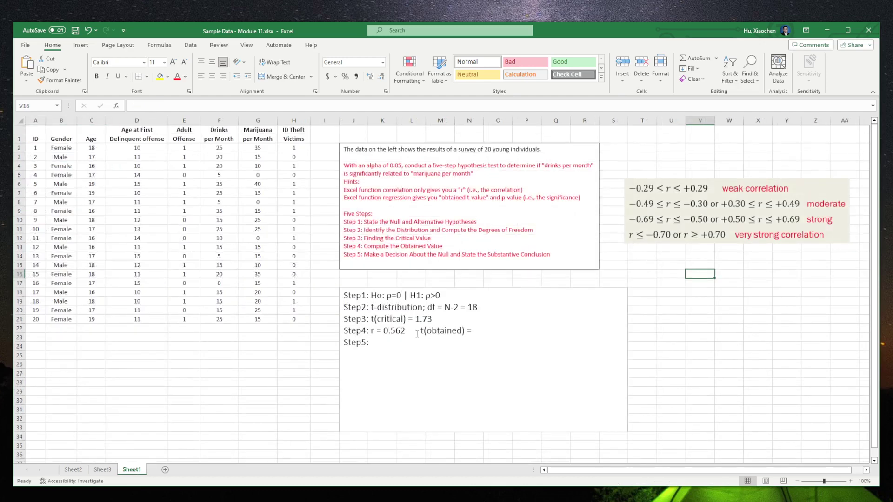
click(73, 469)
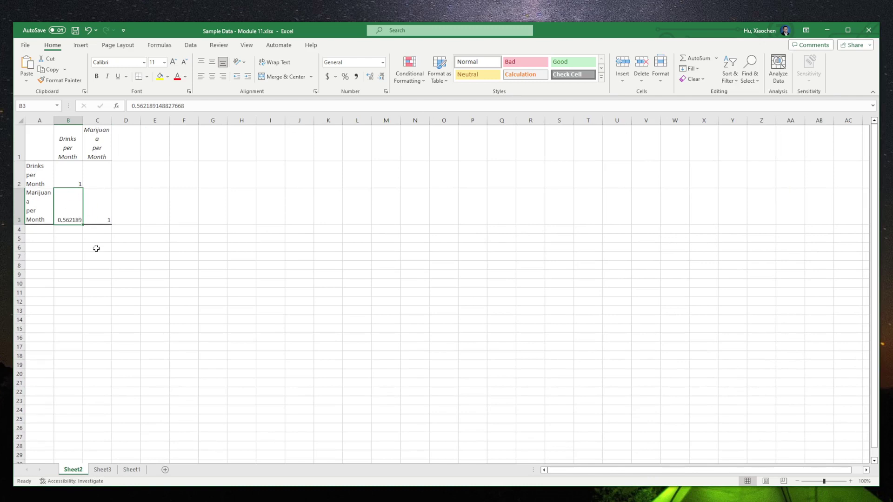
click(102, 470)
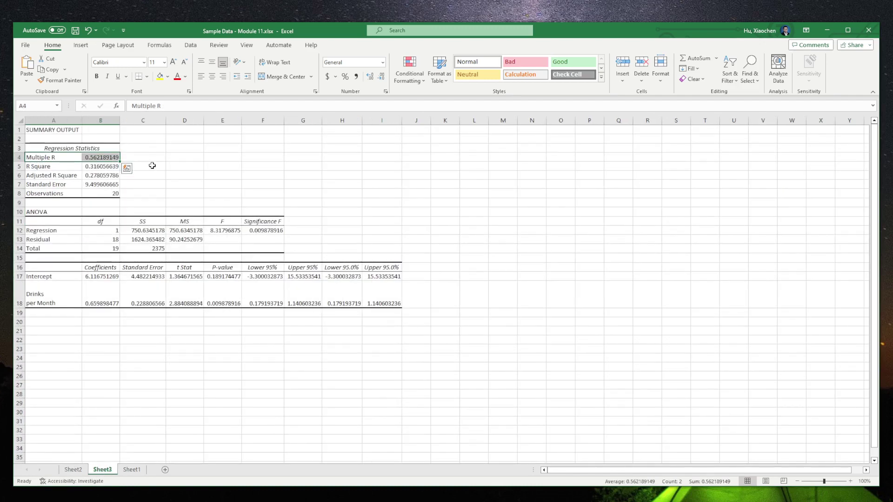
- Color the R Square label and value in A5:B5 of the regression output red and deselect them
click(60, 166)
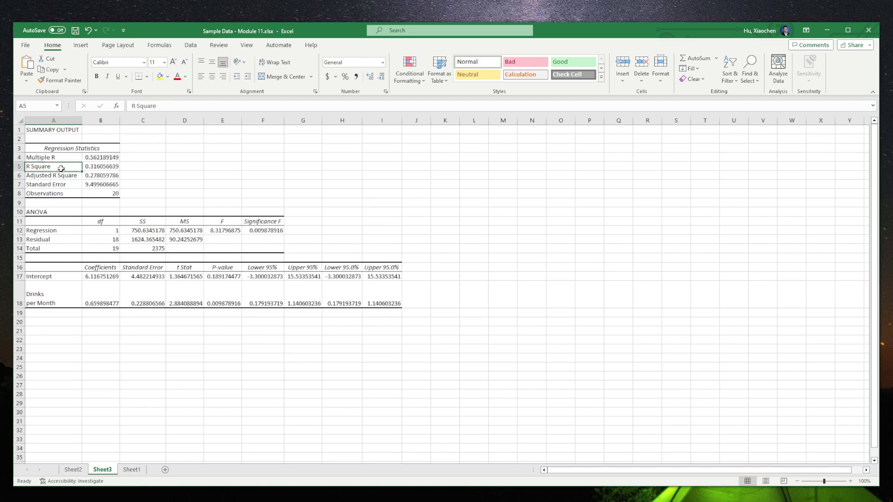
shift+click(104, 166)
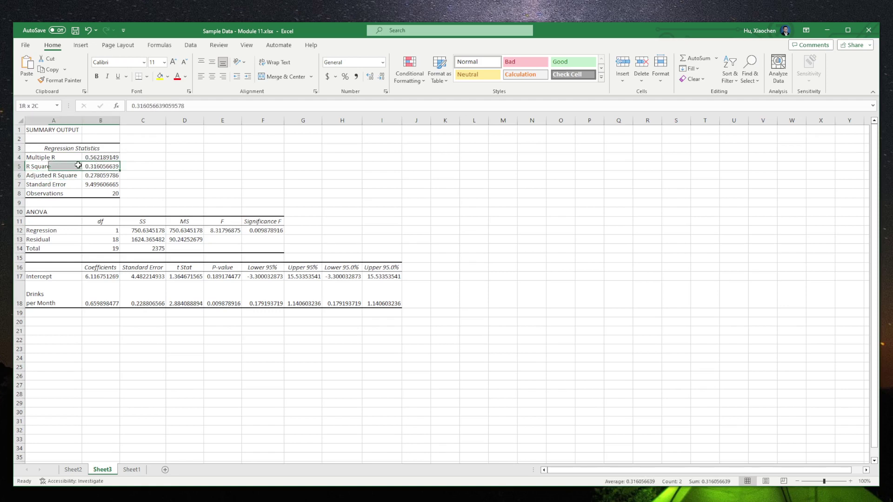
click(177, 77)
click(191, 175)
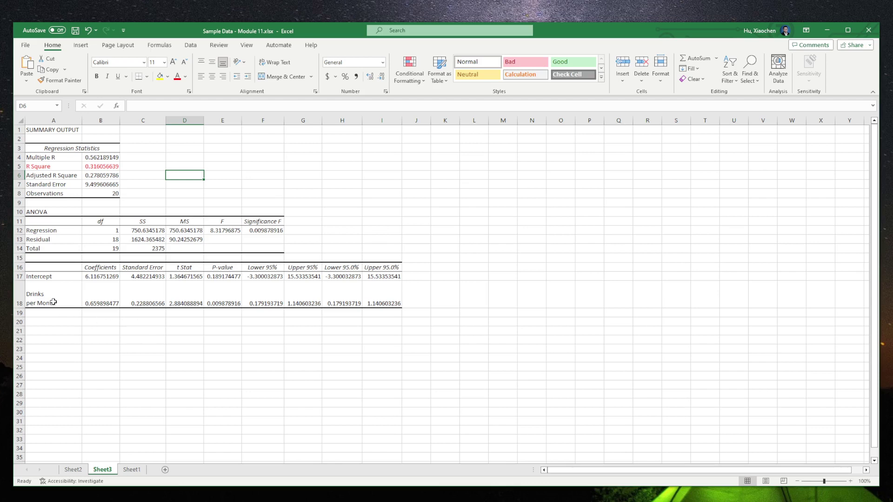
- Color the t Stat value in the Drinks per Month row of the regression output red and deselect it
drag(49, 303, 386, 311)
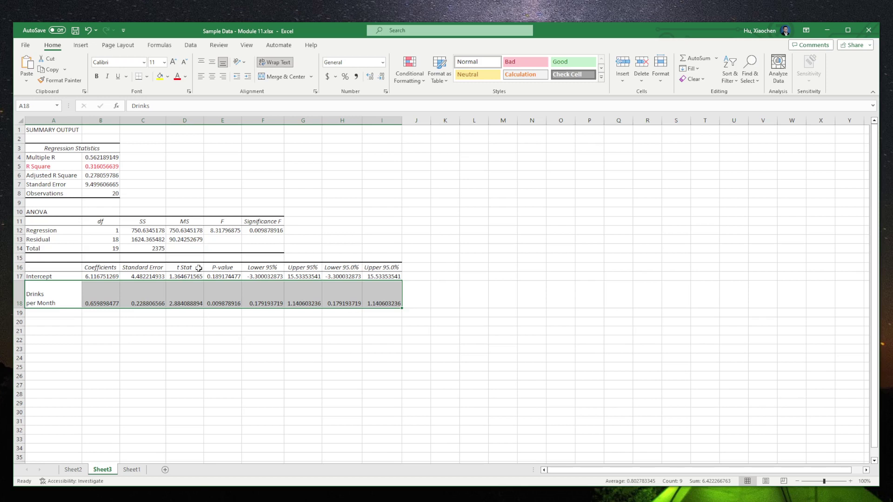
click(195, 295)
click(178, 76)
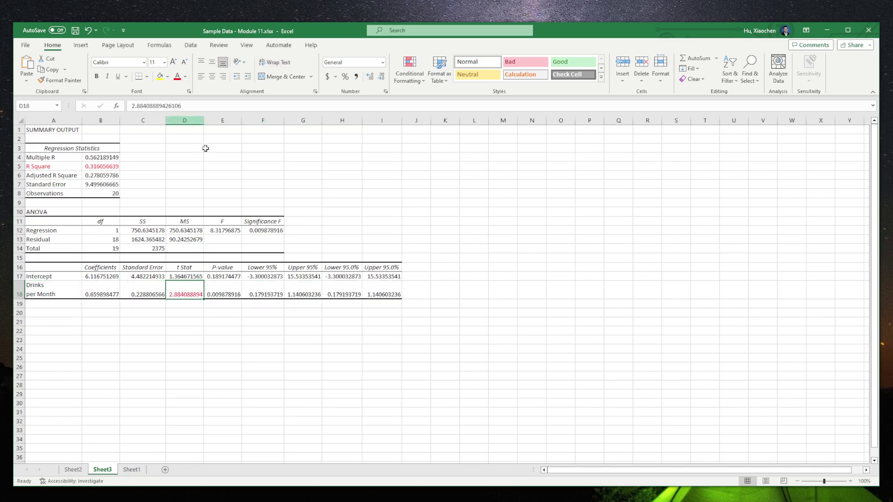
click(168, 315)
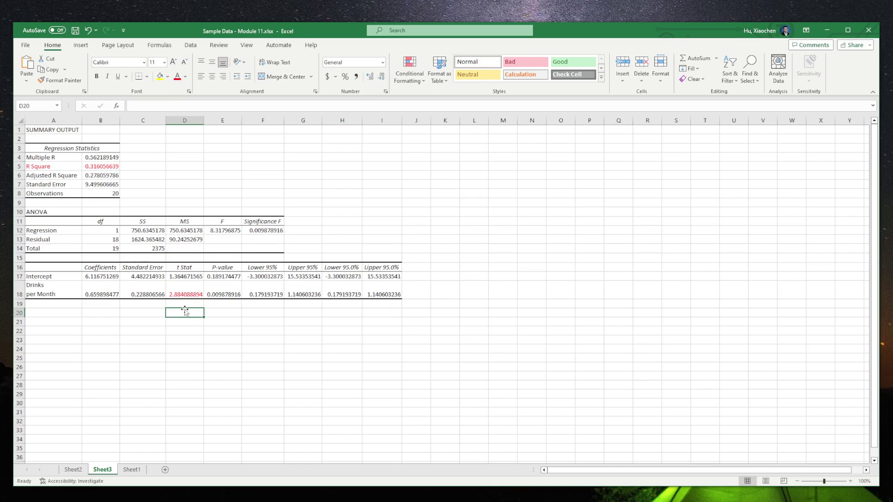
- Enter 2.88 as t(obtained) on the Step4 line of Sheet1's answer text box
click(132, 470)
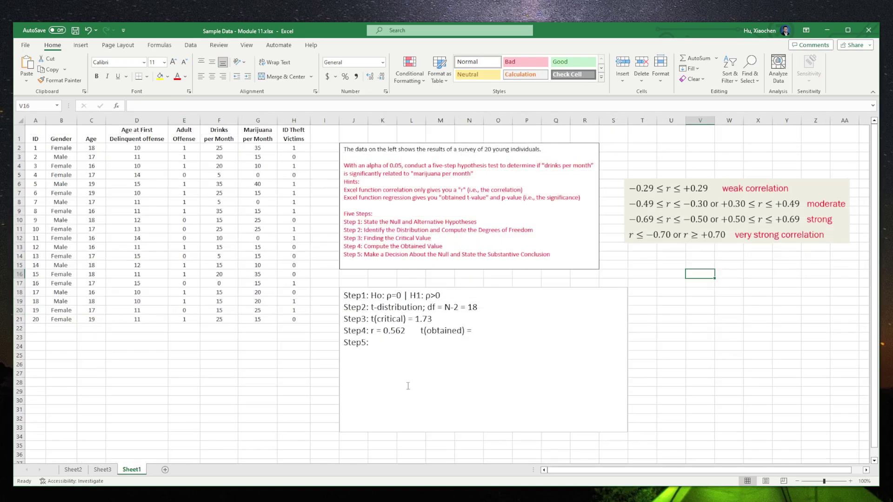
click(493, 332)
text(2.88)
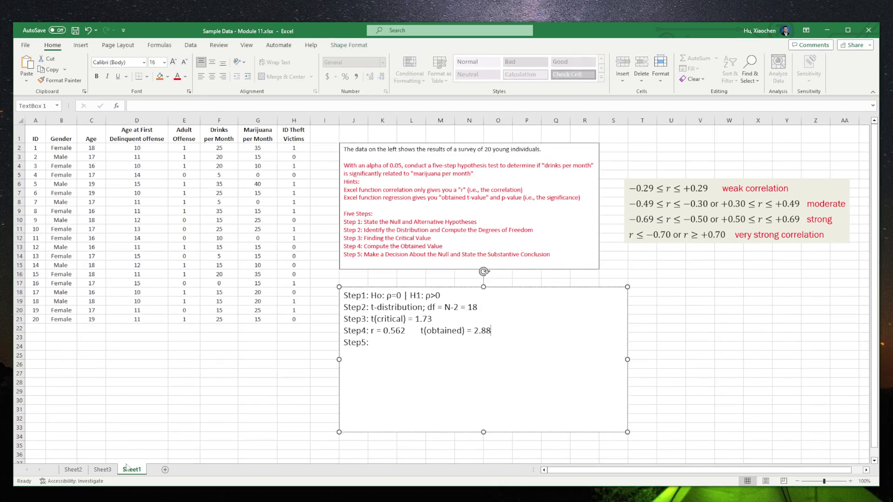
- Recheck the regression output and write "t(obtained) > t(critical), we reject Ho, we accept H1." on Sheet1's Step5 line
click(103, 469)
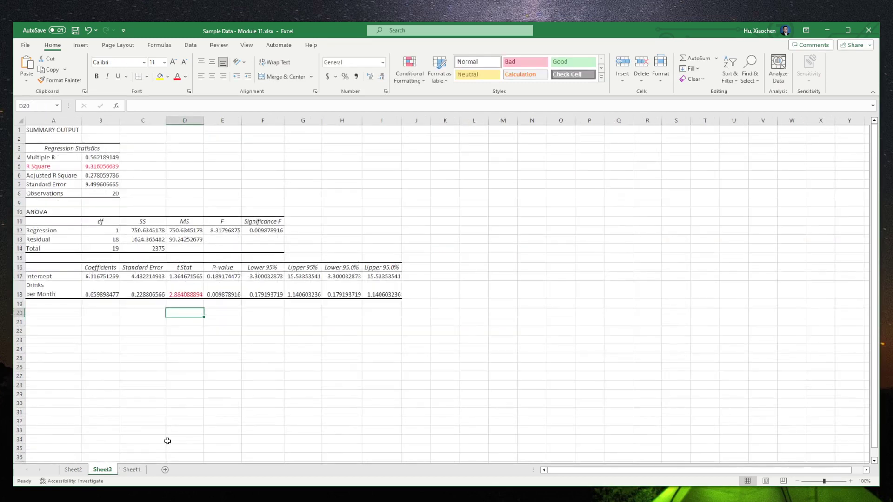
click(132, 470)
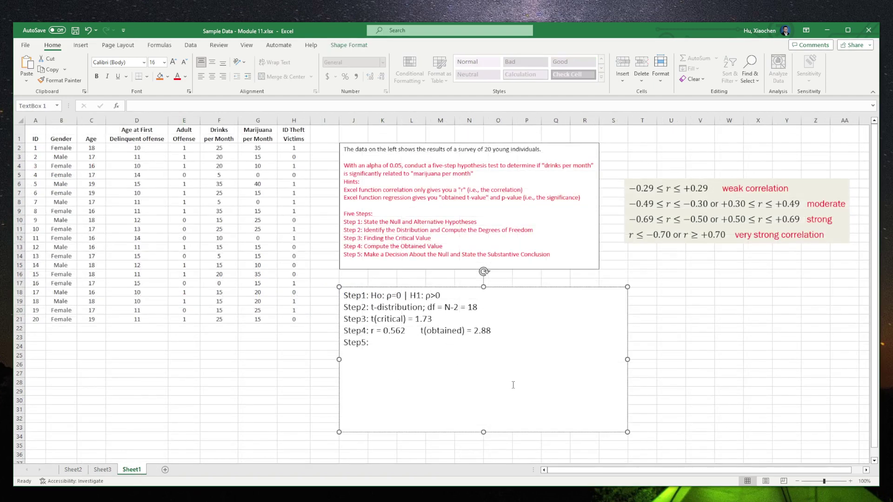
text(t(obtained) > t(critical))
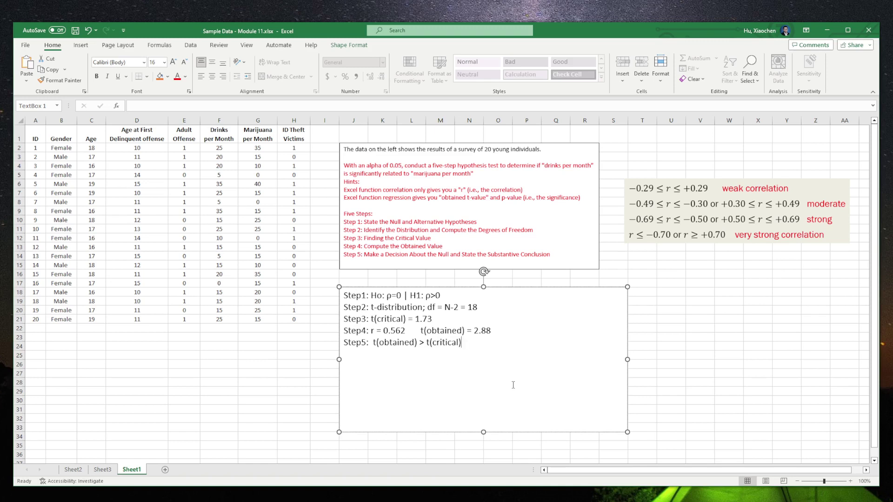
text(, we reject Ho, we accept H1.)
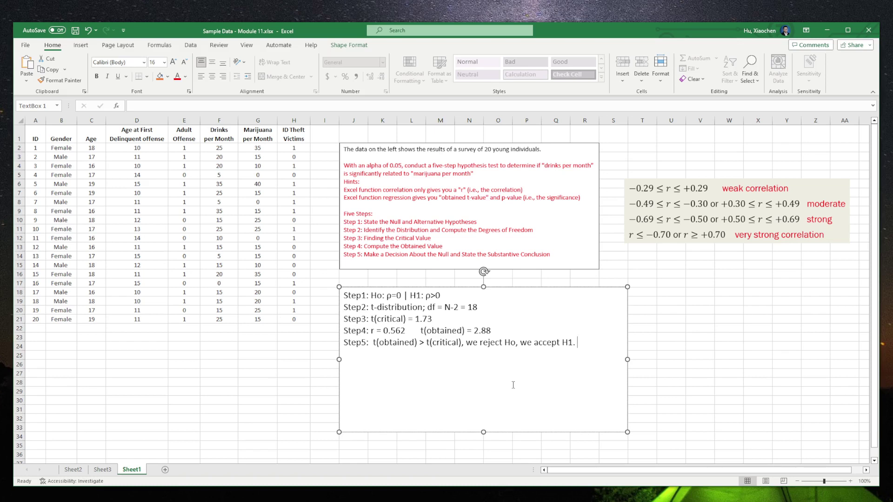
- Continue Step5 with "There is a significant correlation between drinks per month and marijuana per month."
text(There is a significant correl)
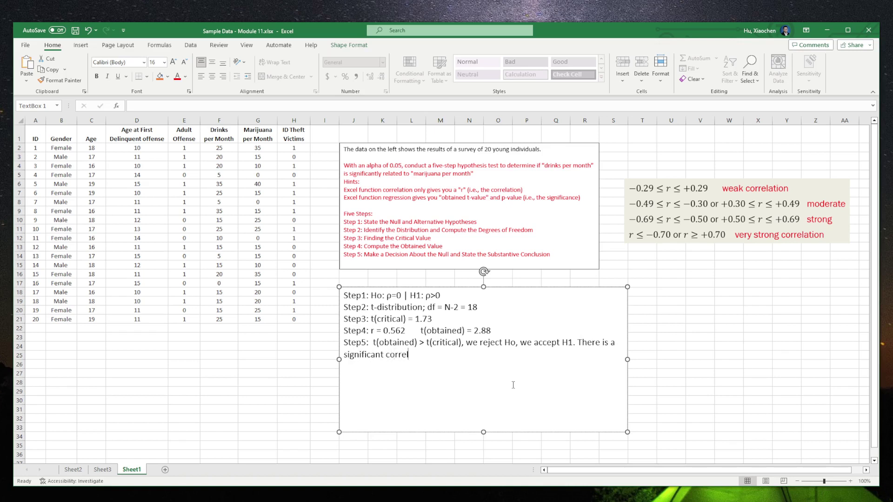
text(ation between drinks per month a)
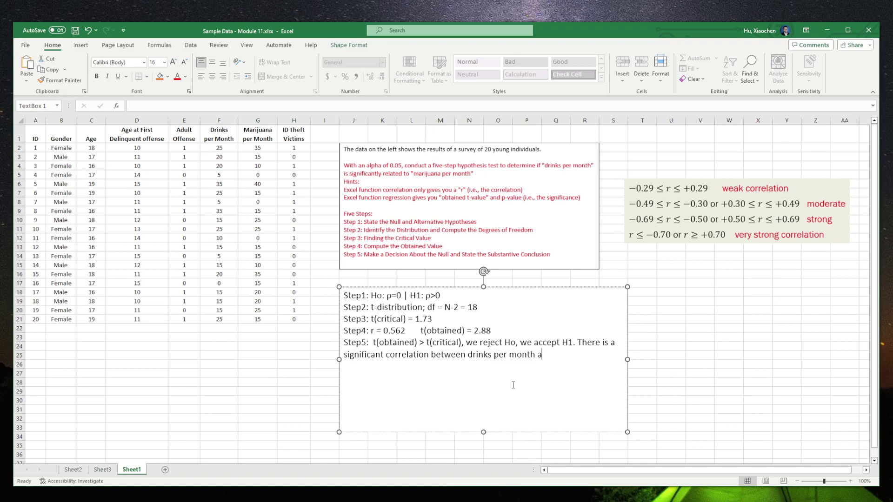
text(nd marijuana per month.)
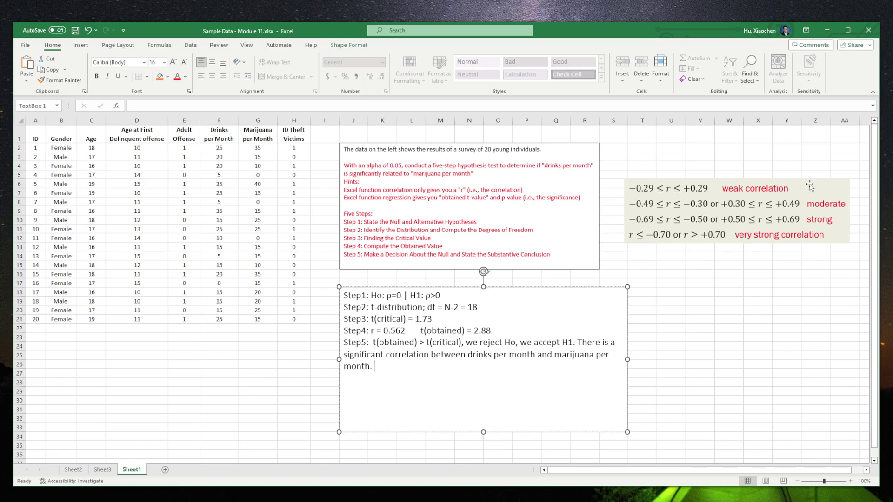
- Consult the correlation strength reference picture and add "Since r = 0.56, the correlation is strong." to Step5
click(808, 196)
mouse_move(808, 196)
mouse_down()
mouse_move(805, 207)
mouse_move(812, 190)
mouse_up()
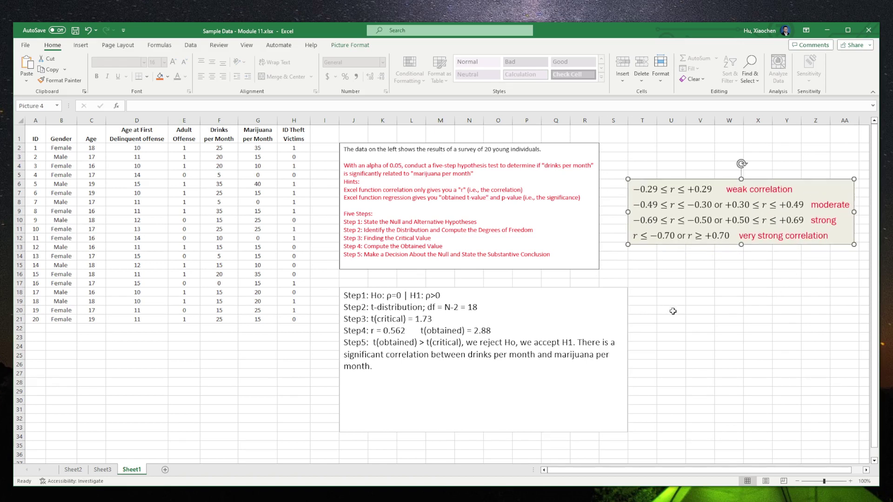
click(428, 370)
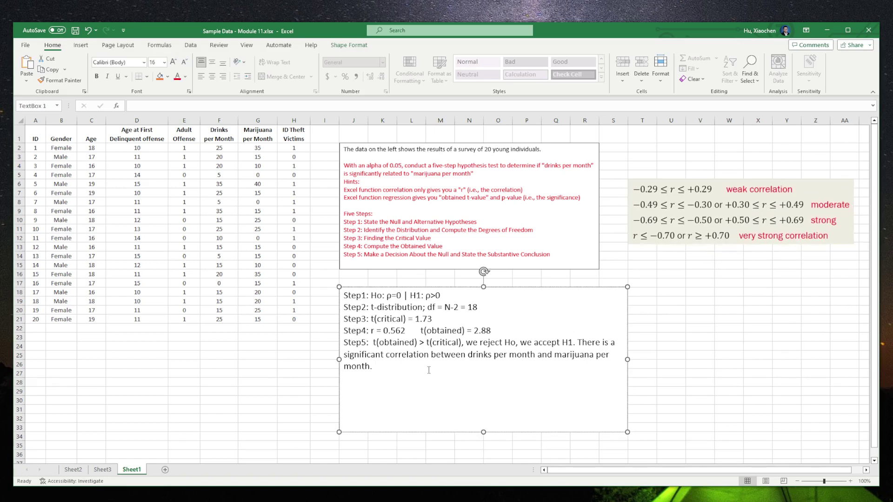
text(Since r)
text( >)
key(BackSpace)
text(= 0.56,)
text(the correlation is strong.)
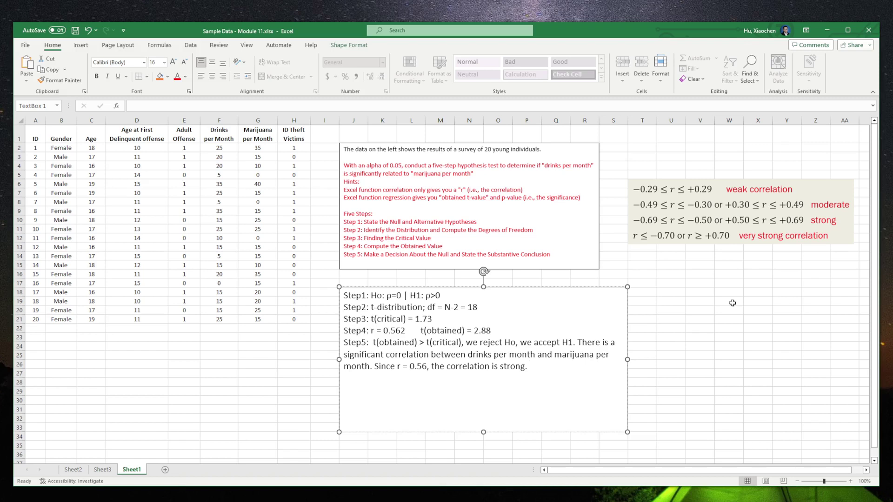
- Check R Square in the regression output and add "Since r-square = 0.31, 31% of the variance in the" to Step5
text(Since r-square)
key(BackSpace)
click(103, 470)
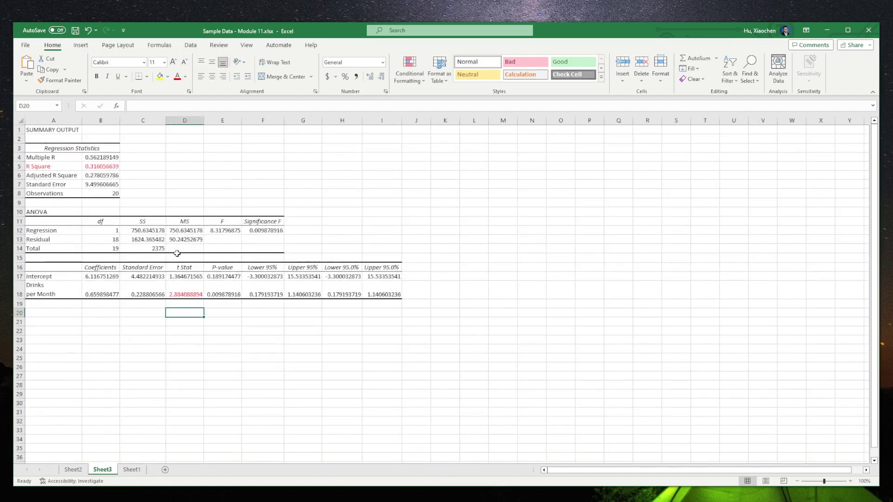
click(102, 168)
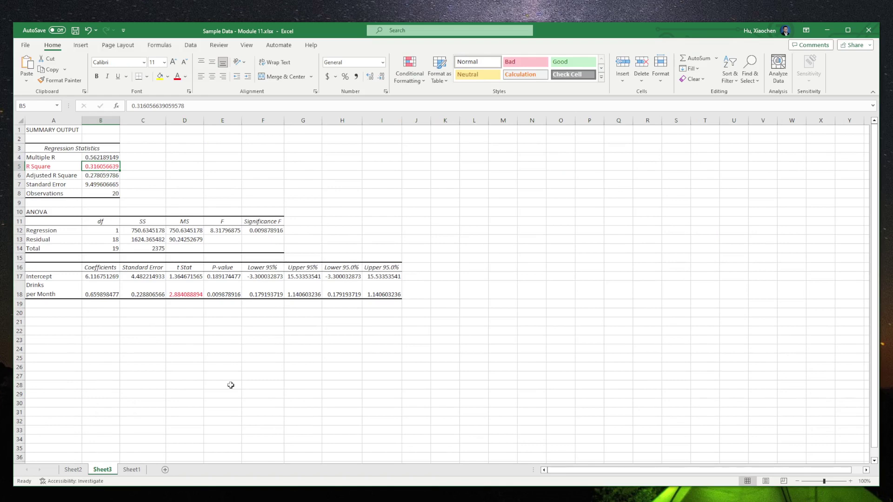
click(132, 469)
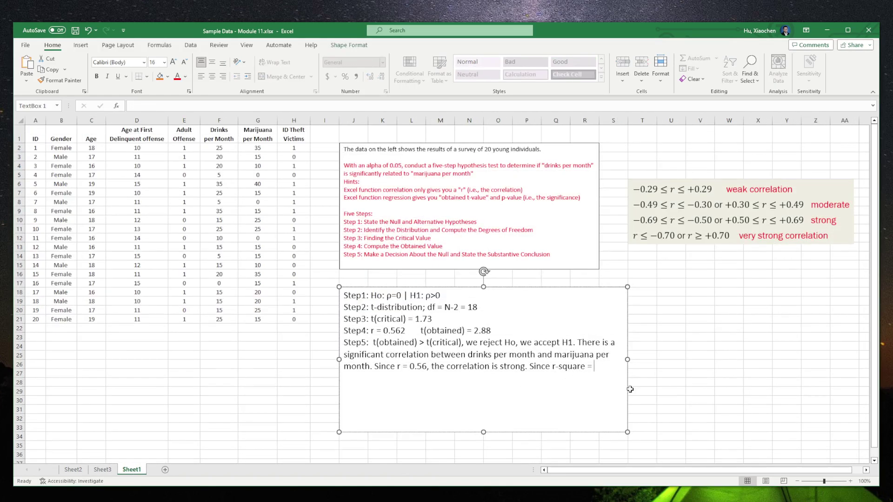
text(0.31,)
text(31)
text(%)
text( of the varianc)
text(e in the)
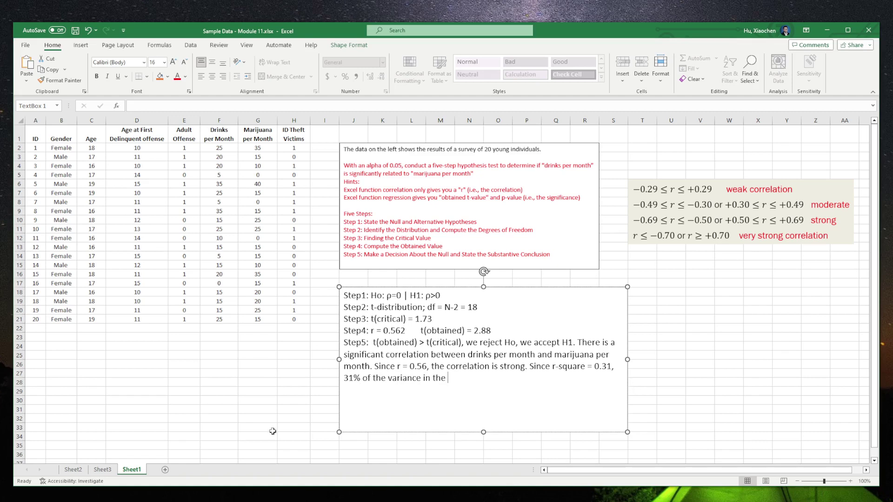
- Complete the Step5 sentence with "marijuana per month can be explained by the variable "drinks per month."" and deselect the text box
click(102, 469)
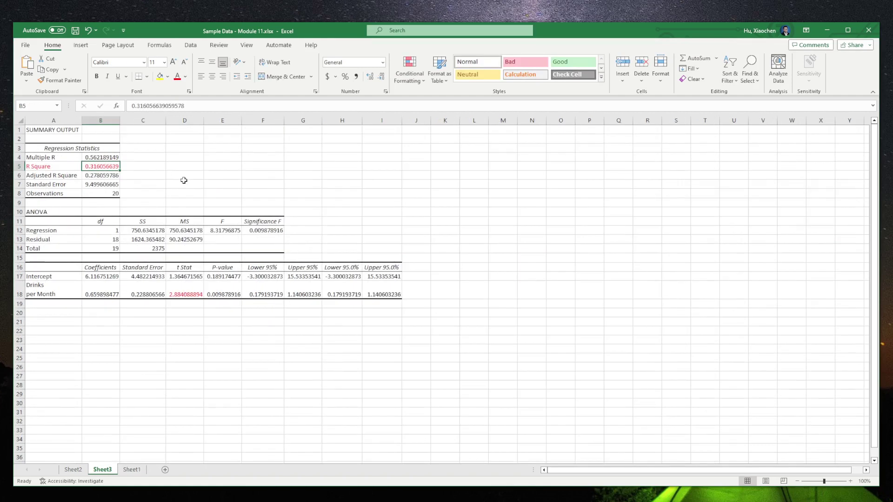
click(131, 469)
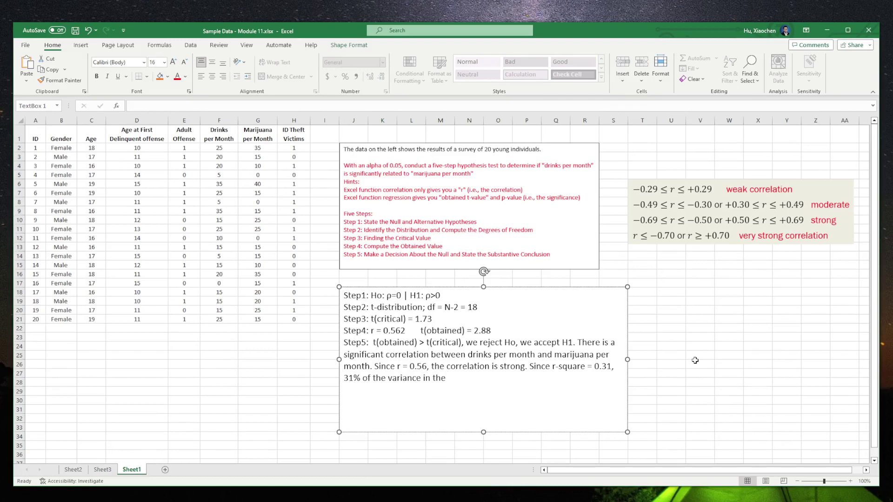
text(marijuana per month can be exp)
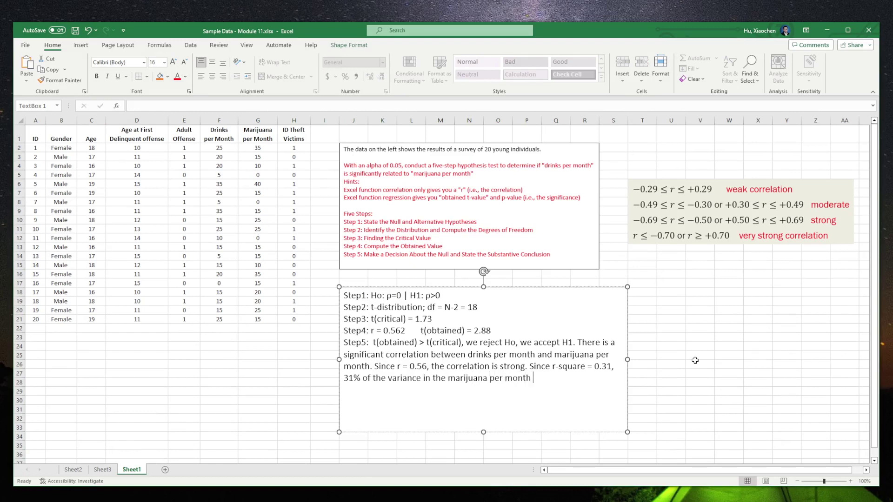
text(lained by the)
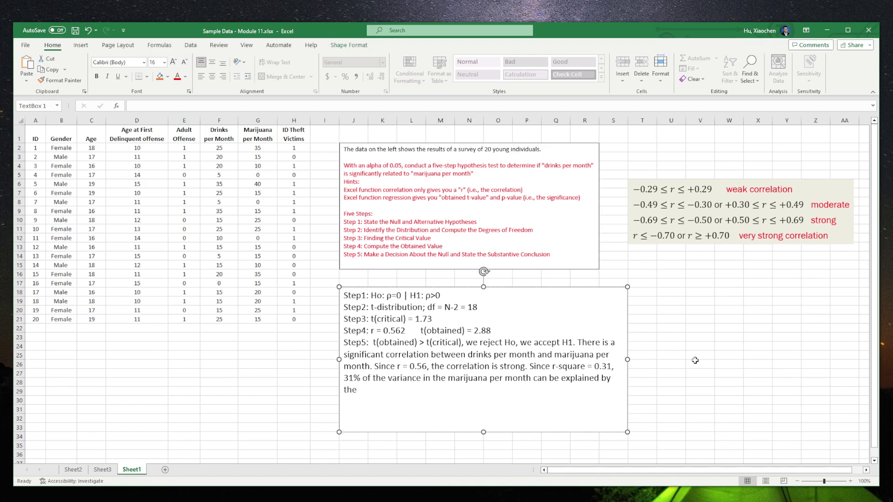
text( variable "drinks per month)
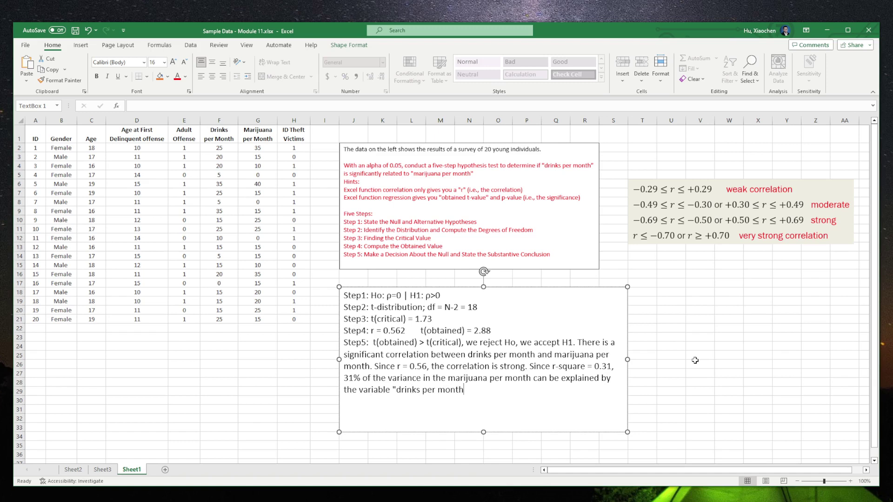
text(.")
click(694, 361)
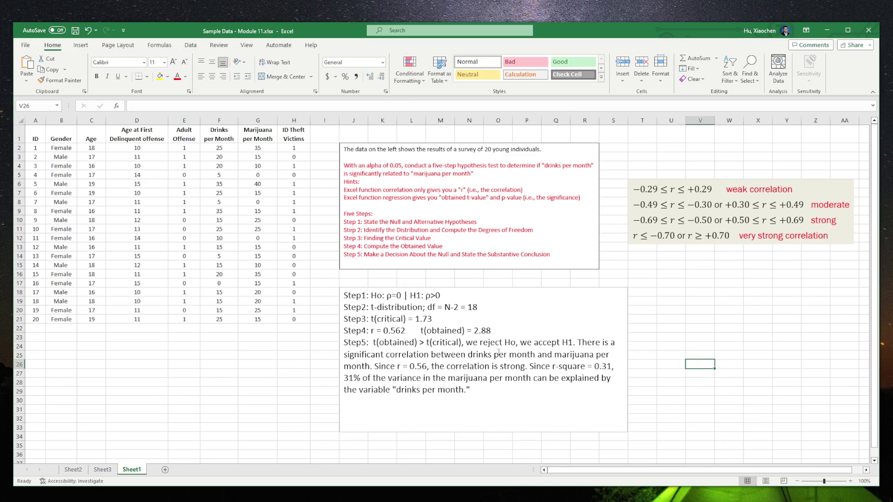
- Color the P-value for drinks per month red in the regression output on Sheet3
click(104, 470)
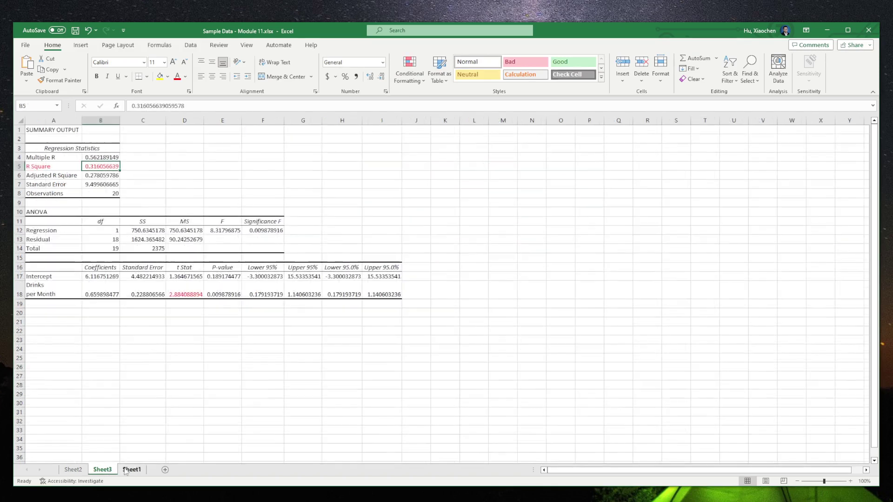
click(225, 290)
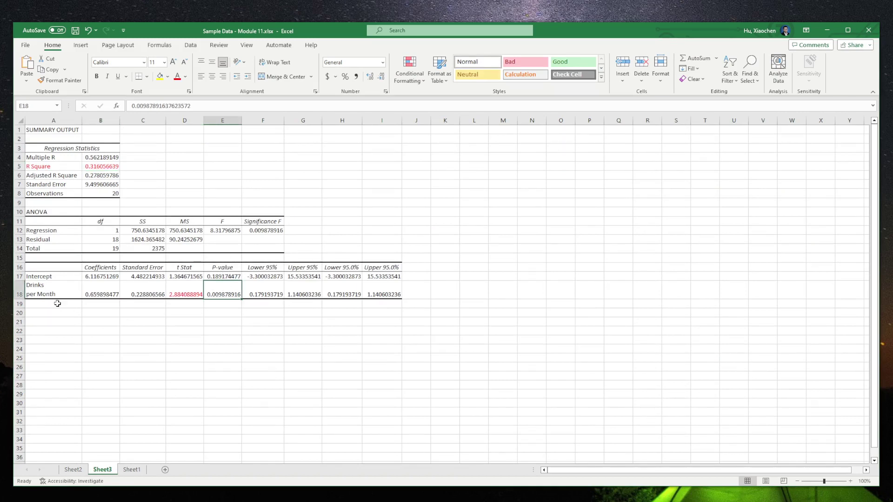
click(20, 291)
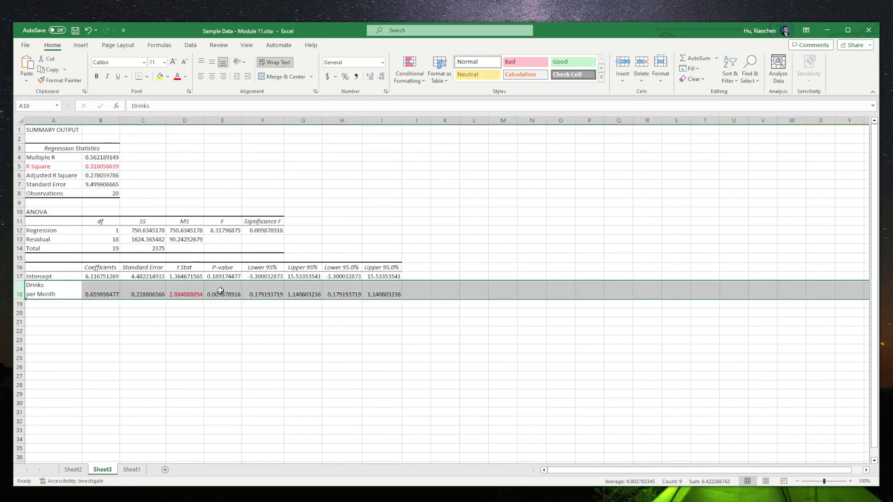
click(230, 293)
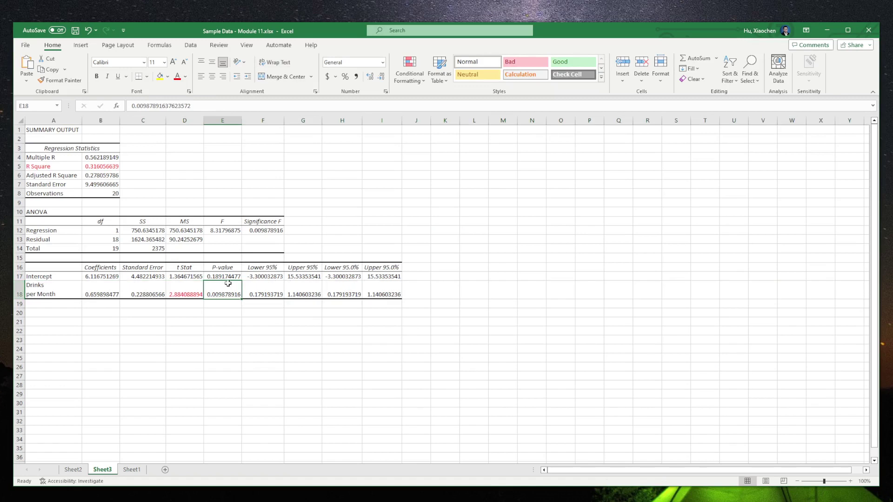
click(178, 77)
click(223, 308)
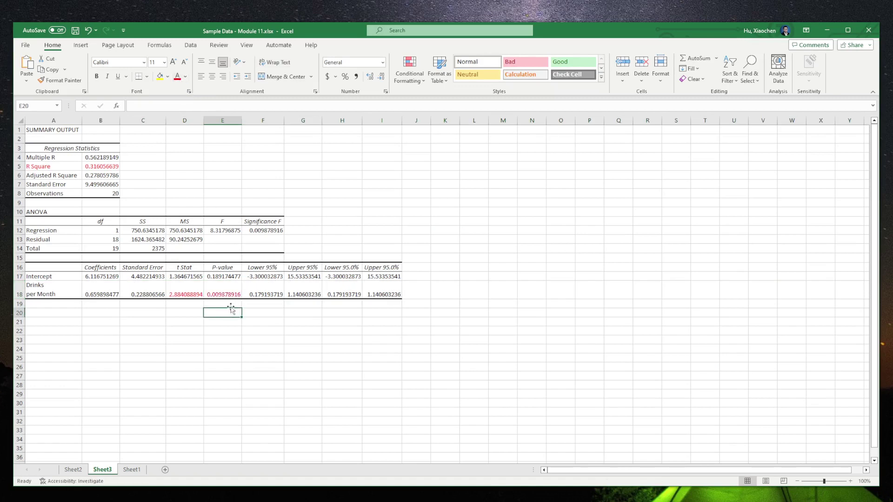
- Enter the alpha level 0.05 in cell E19, directly below the P-value for drinks per month
click(231, 306)
text(0.052)
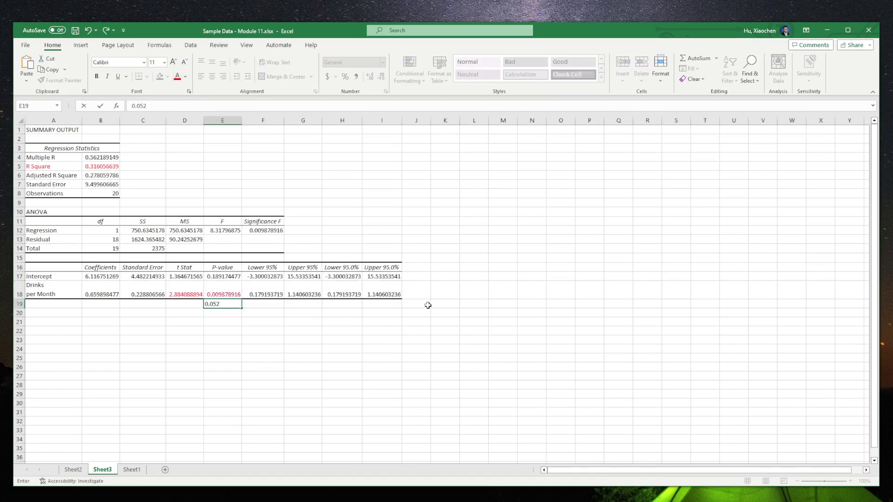
key(Return)
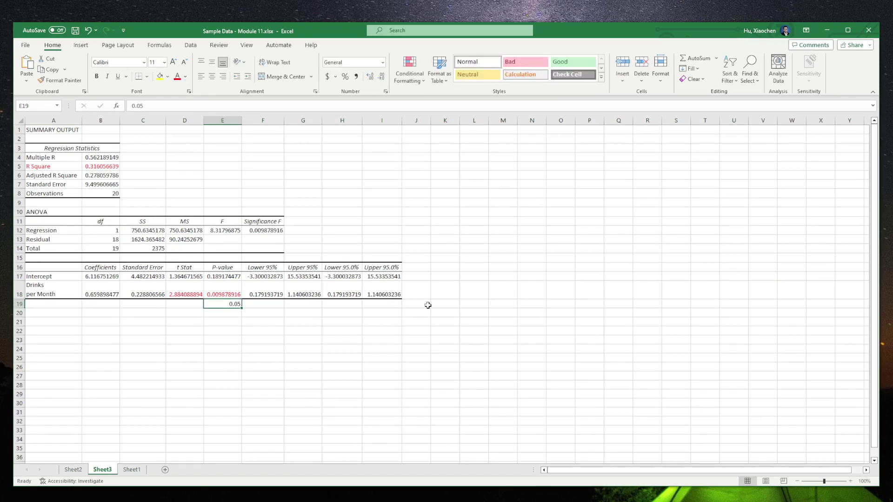
click(229, 324)
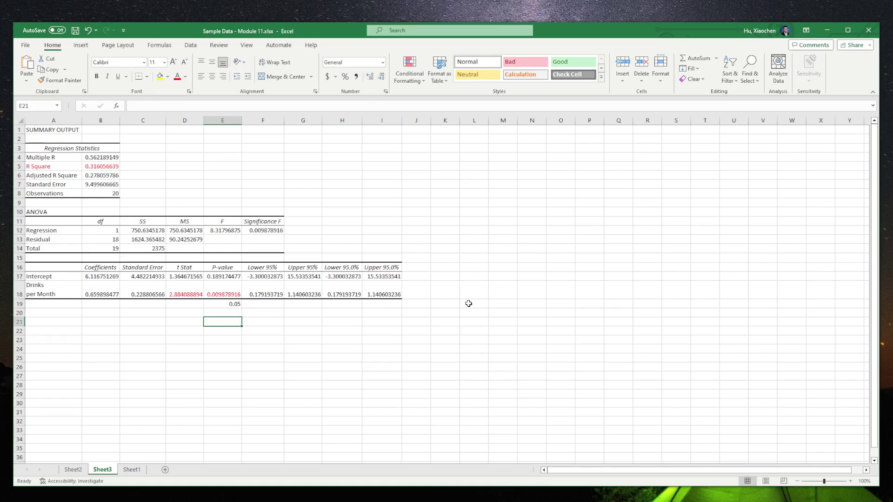
click(228, 304)
click(228, 313)
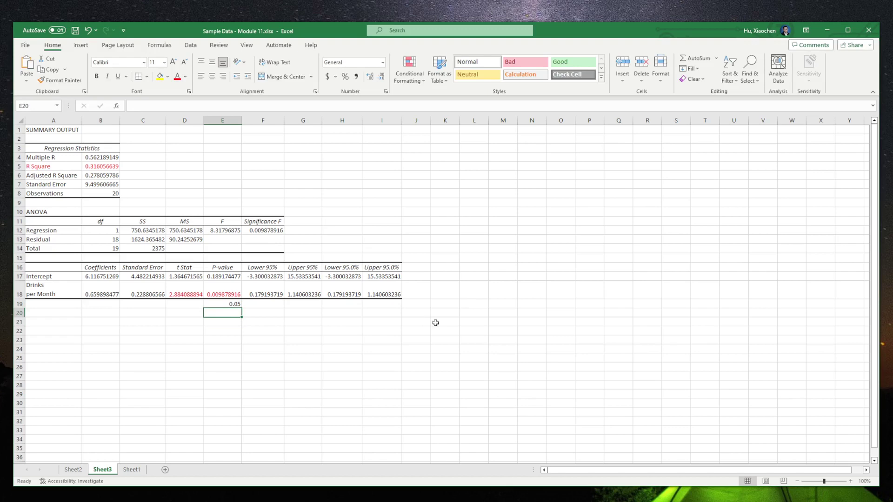
- Run a second regression from Sheet1 with drinks per month (F1:F21) as Y and marijuana per month (G1:G21) as X, output to a new worksheet
click(132, 469)
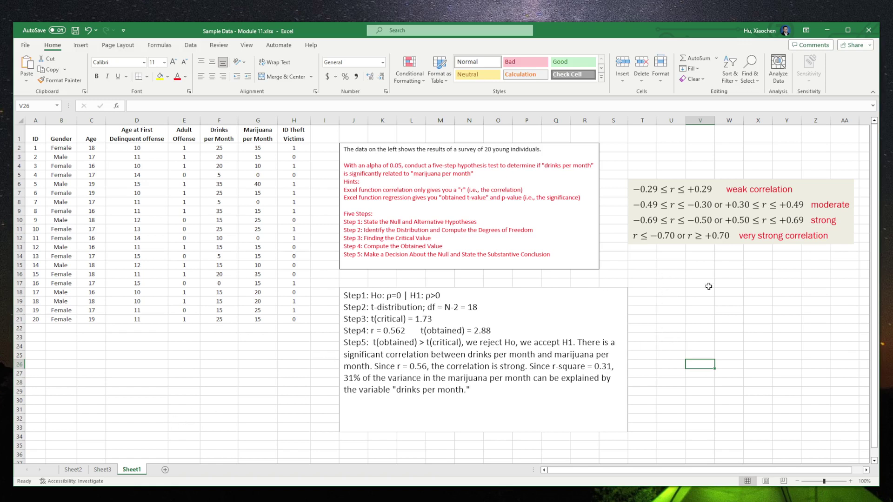
click(188, 46)
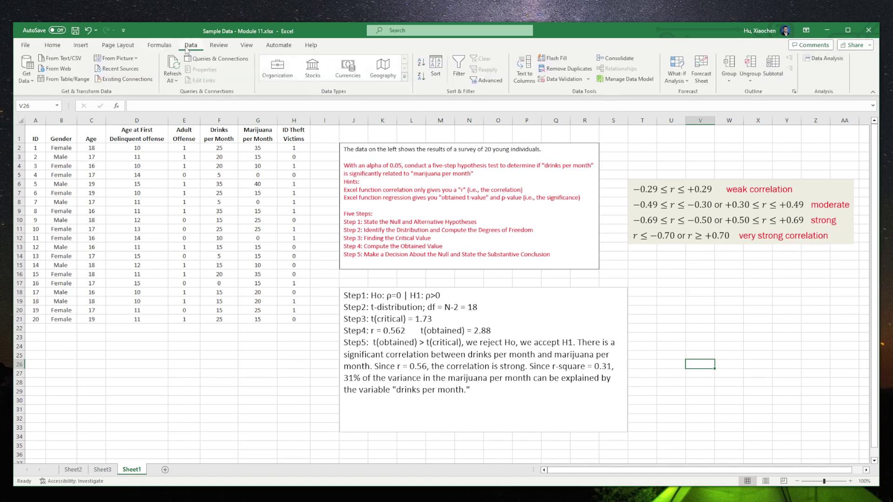
click(823, 58)
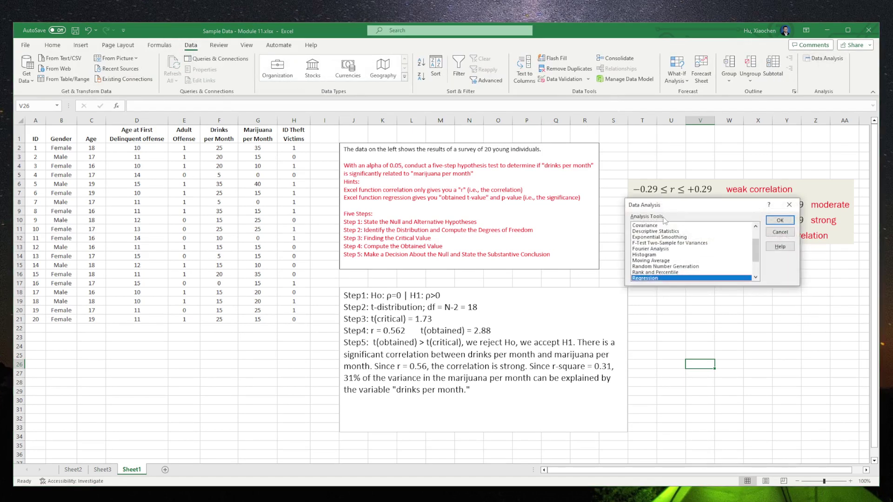
click(780, 221)
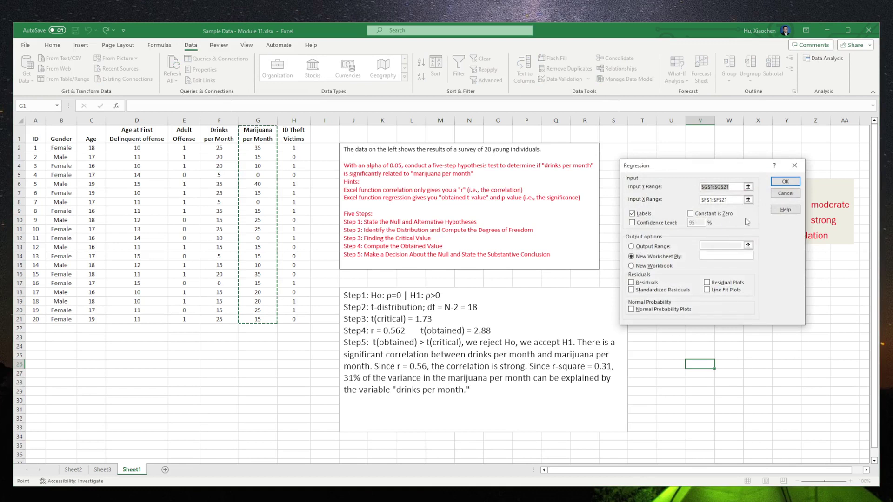
drag(219, 134, 224, 320)
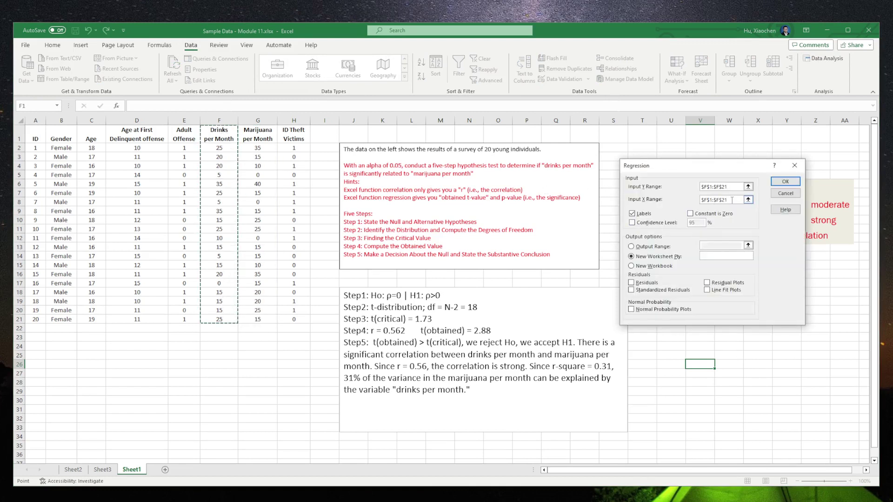
drag(732, 200, 693, 204)
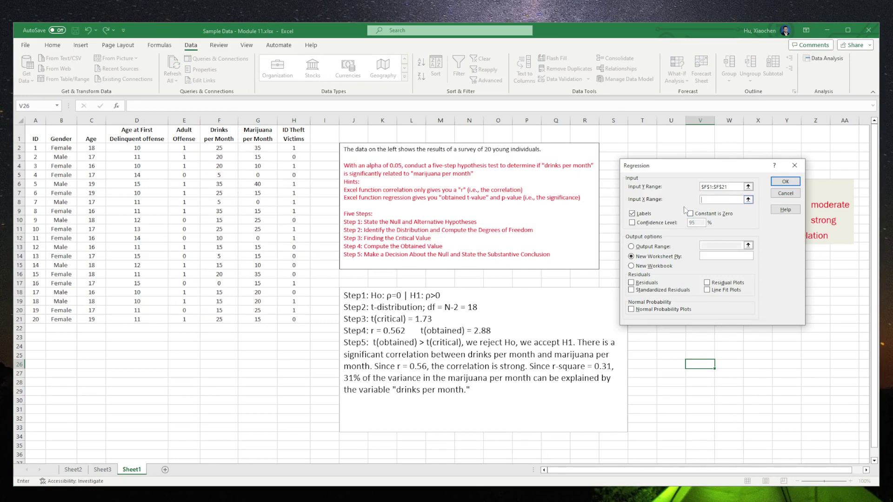
drag(268, 138, 270, 320)
click(785, 182)
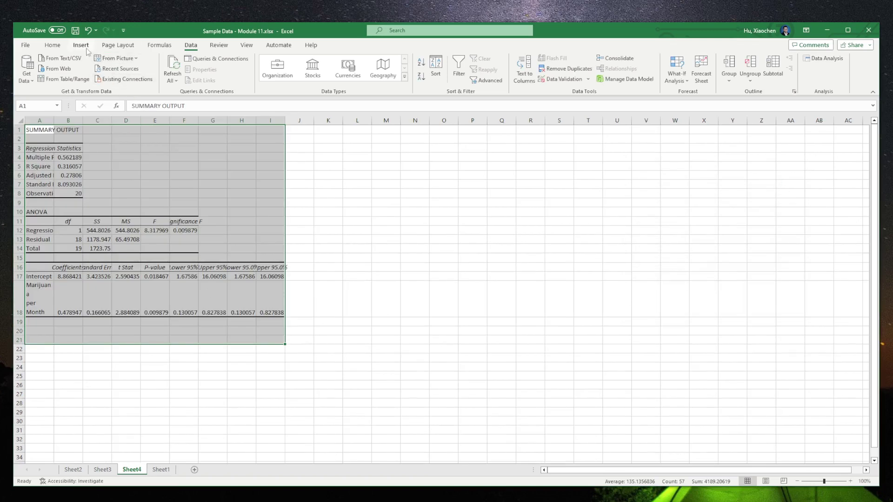
- AutoFit the column widths of the new regression output on Sheet4
click(52, 44)
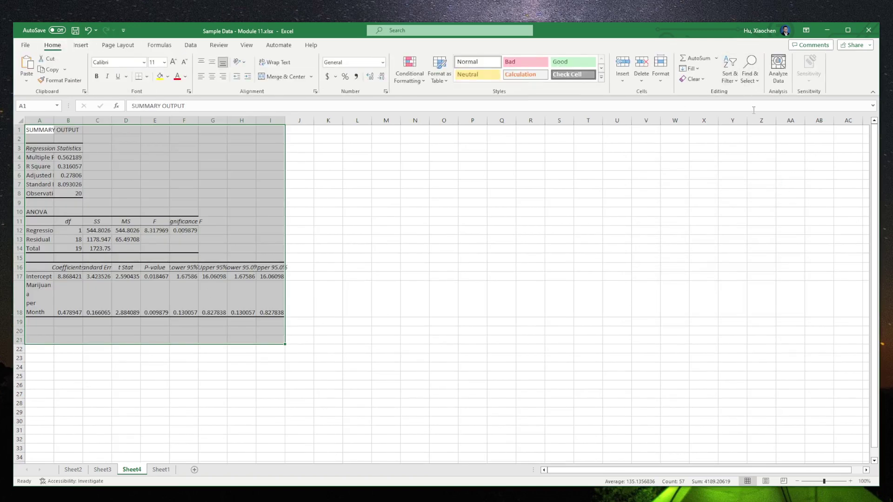
click(660, 69)
click(688, 146)
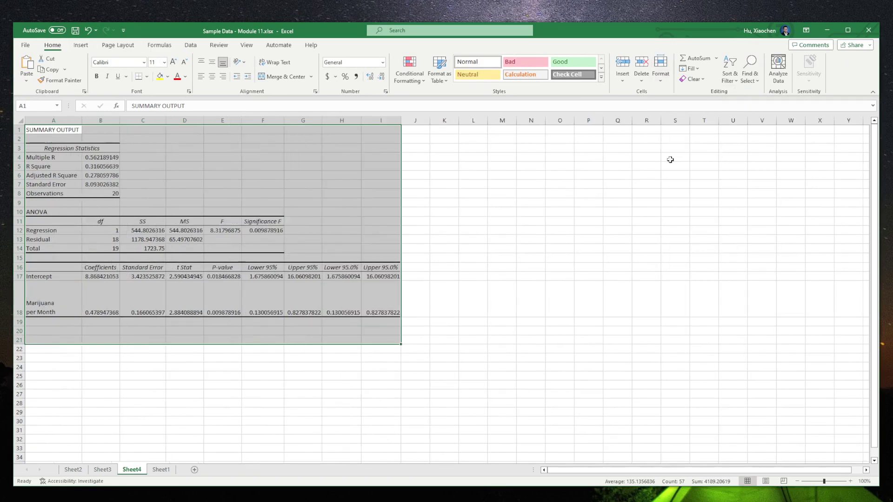
click(197, 351)
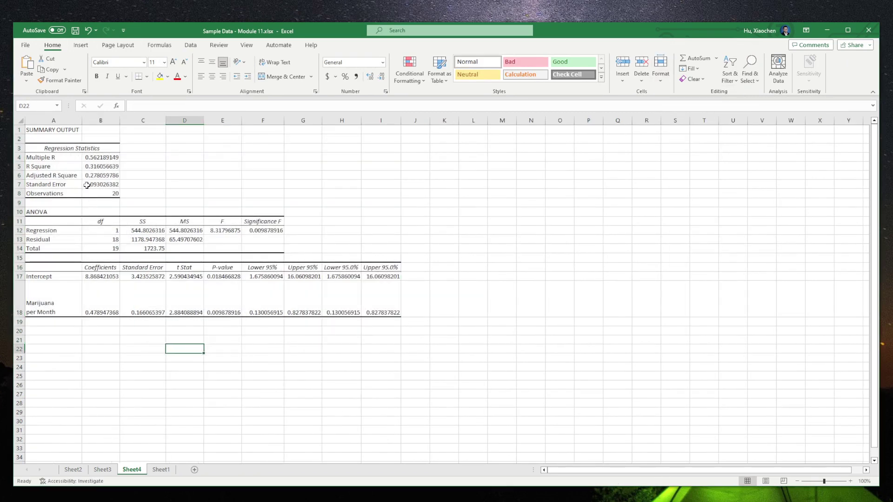
- Compare the R Square values of the two regression outputs on Sheet3 and Sheet4
click(97, 166)
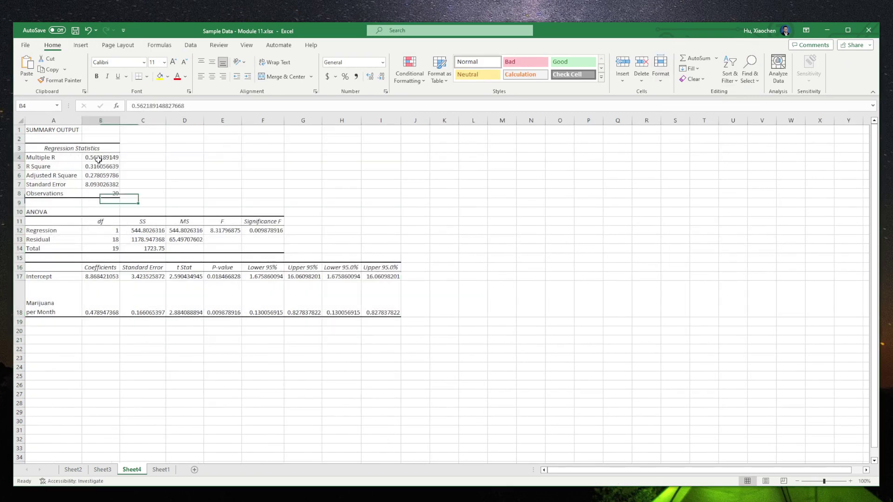
click(102, 470)
click(133, 471)
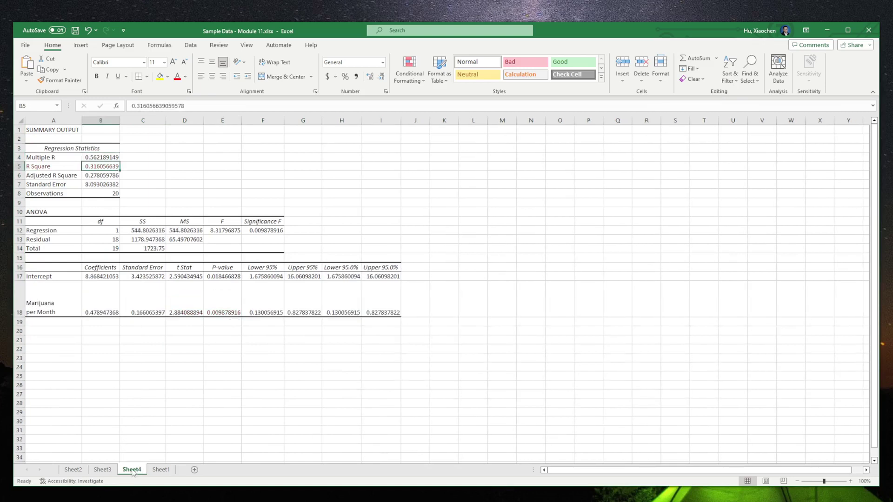
click(102, 470)
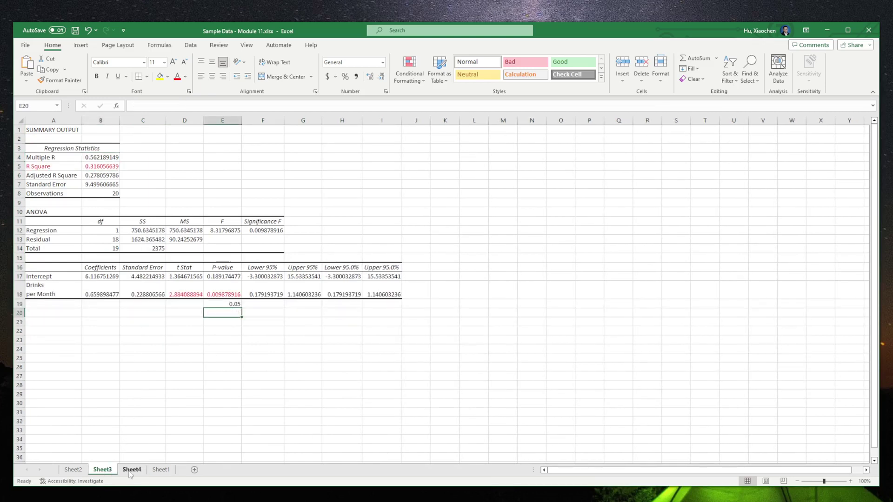
click(131, 470)
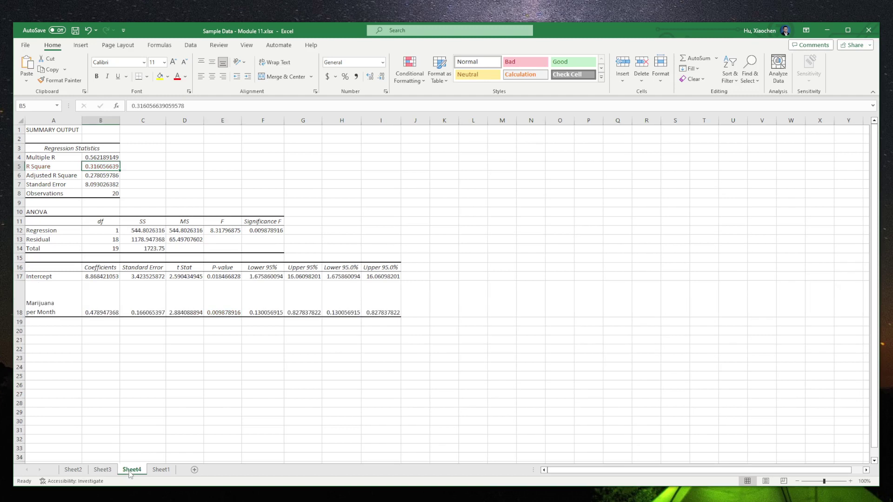
- Color the t Stat for marijuana per month red in the regression output on Sheet4
click(26, 306)
click(186, 304)
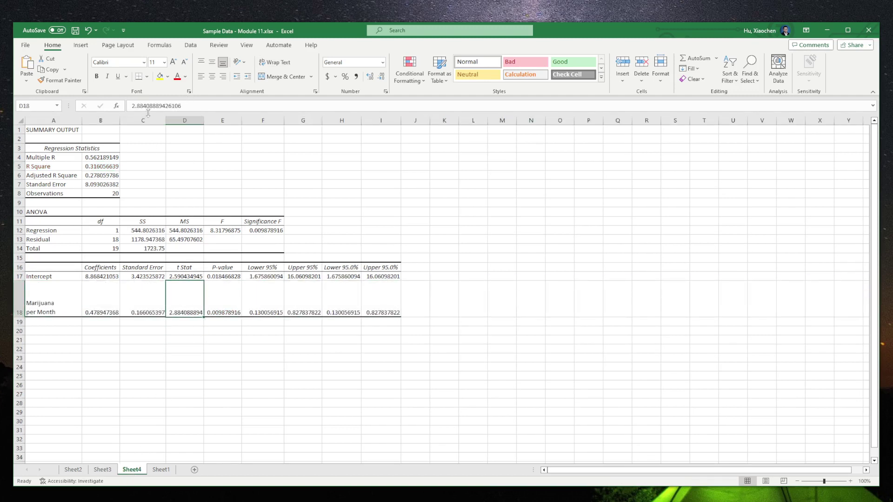
click(177, 77)
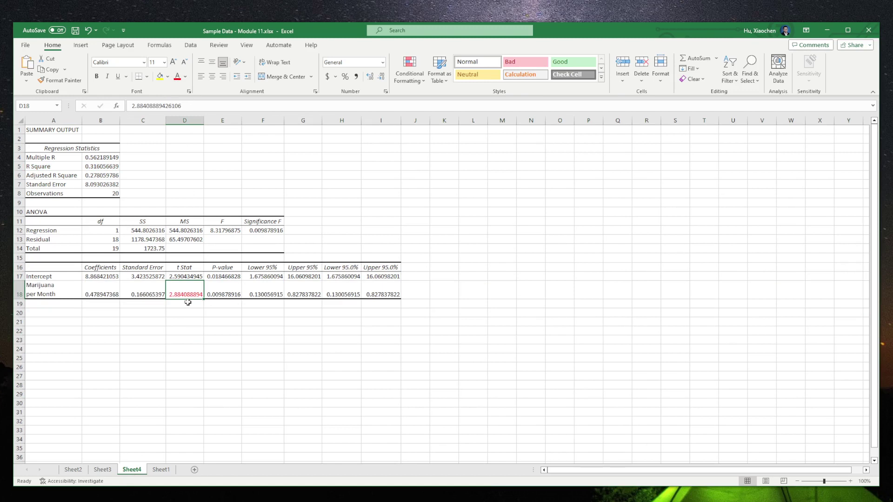
- Compare the t Stat values of the two regression outputs on Sheet3 and Sheet4, and return to the write-up on Sheet1
click(103, 469)
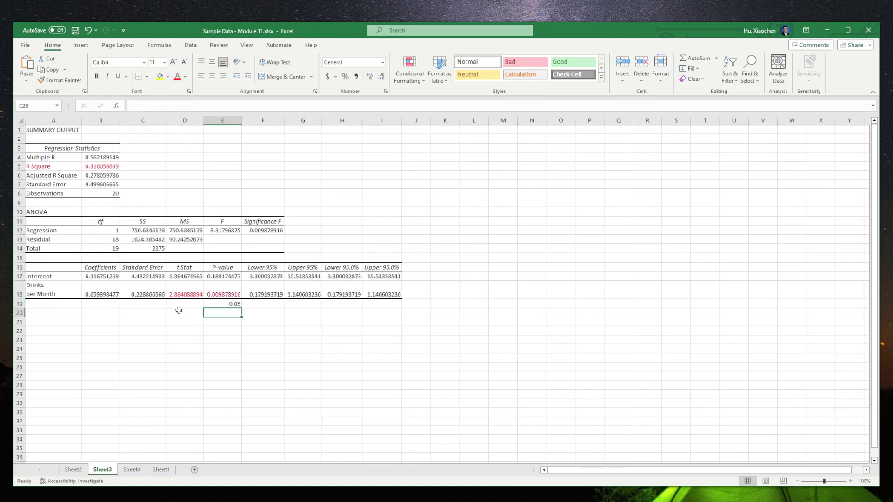
click(133, 471)
key(ctrl+Page_Up)
click(137, 471)
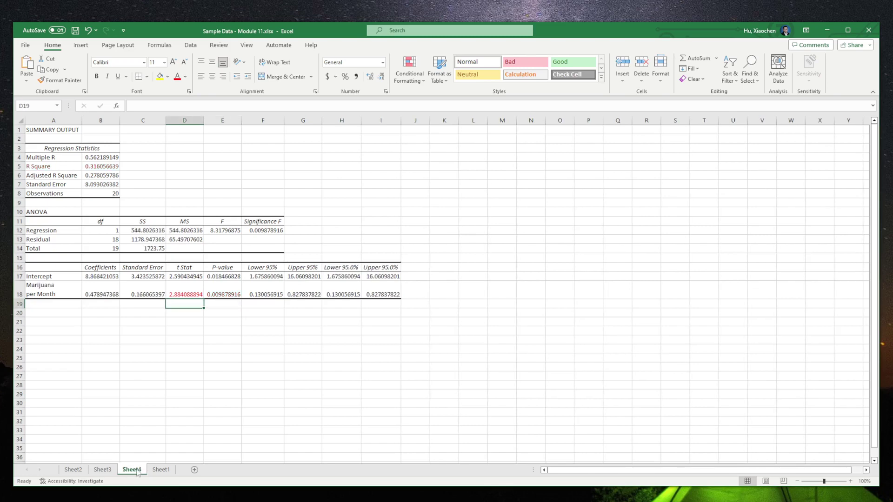
click(161, 470)
click(734, 306)
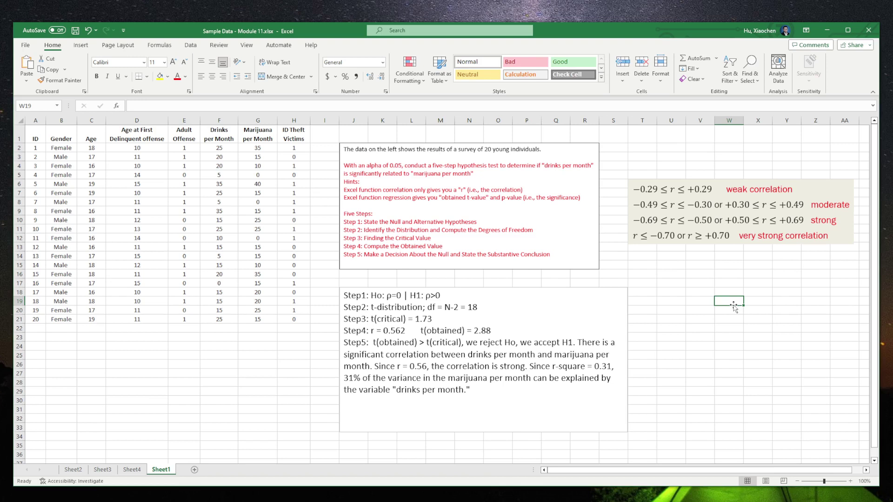
click(699, 302)
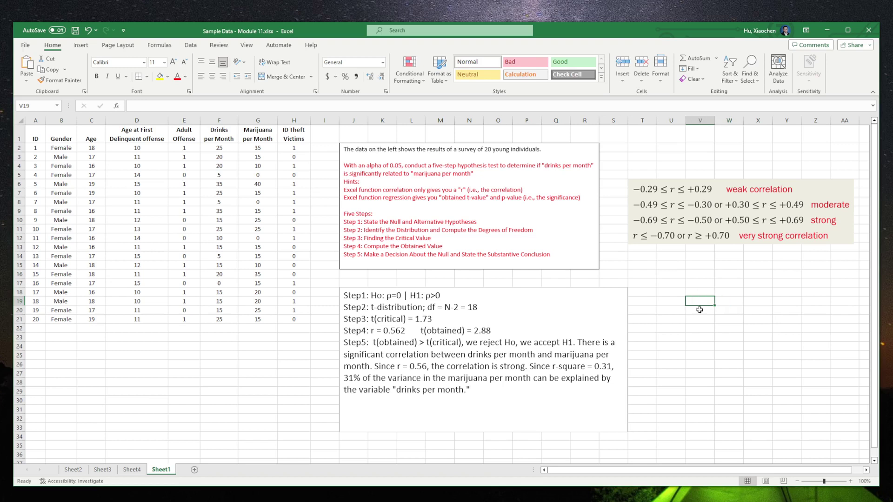